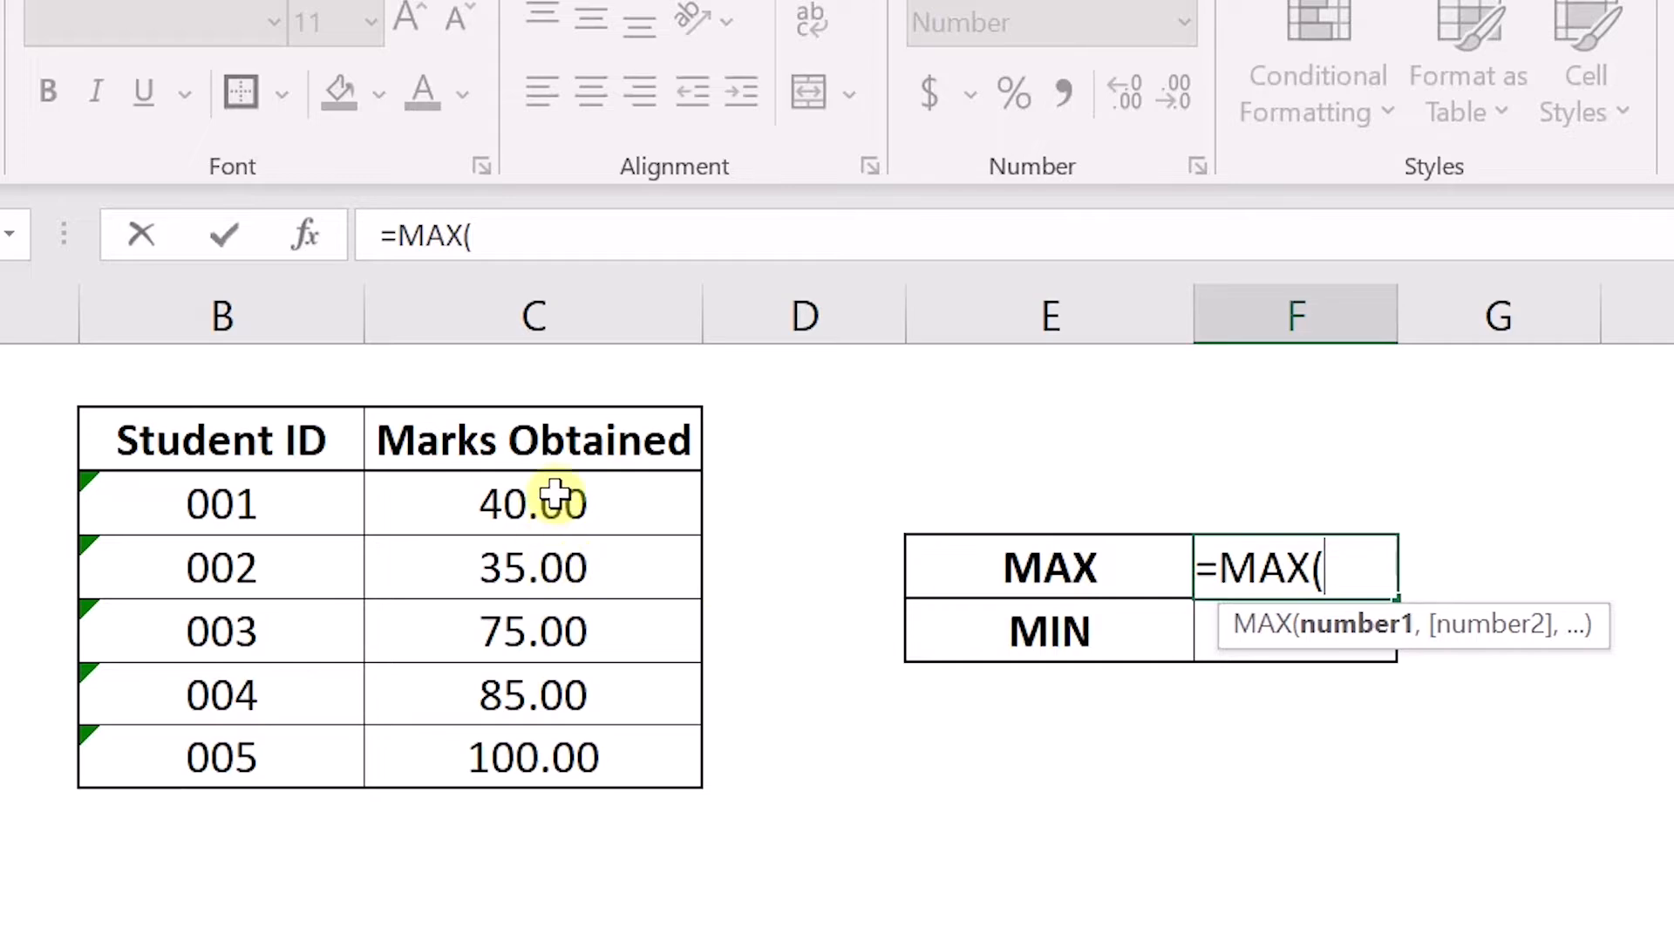
# - Complete the MAX formula beside the MAX label with the Marks Obtained range C3:C7
pyautogui.moveTo(553, 503); pyautogui.dragTo(559, 754)
pyautogui.press('Return')
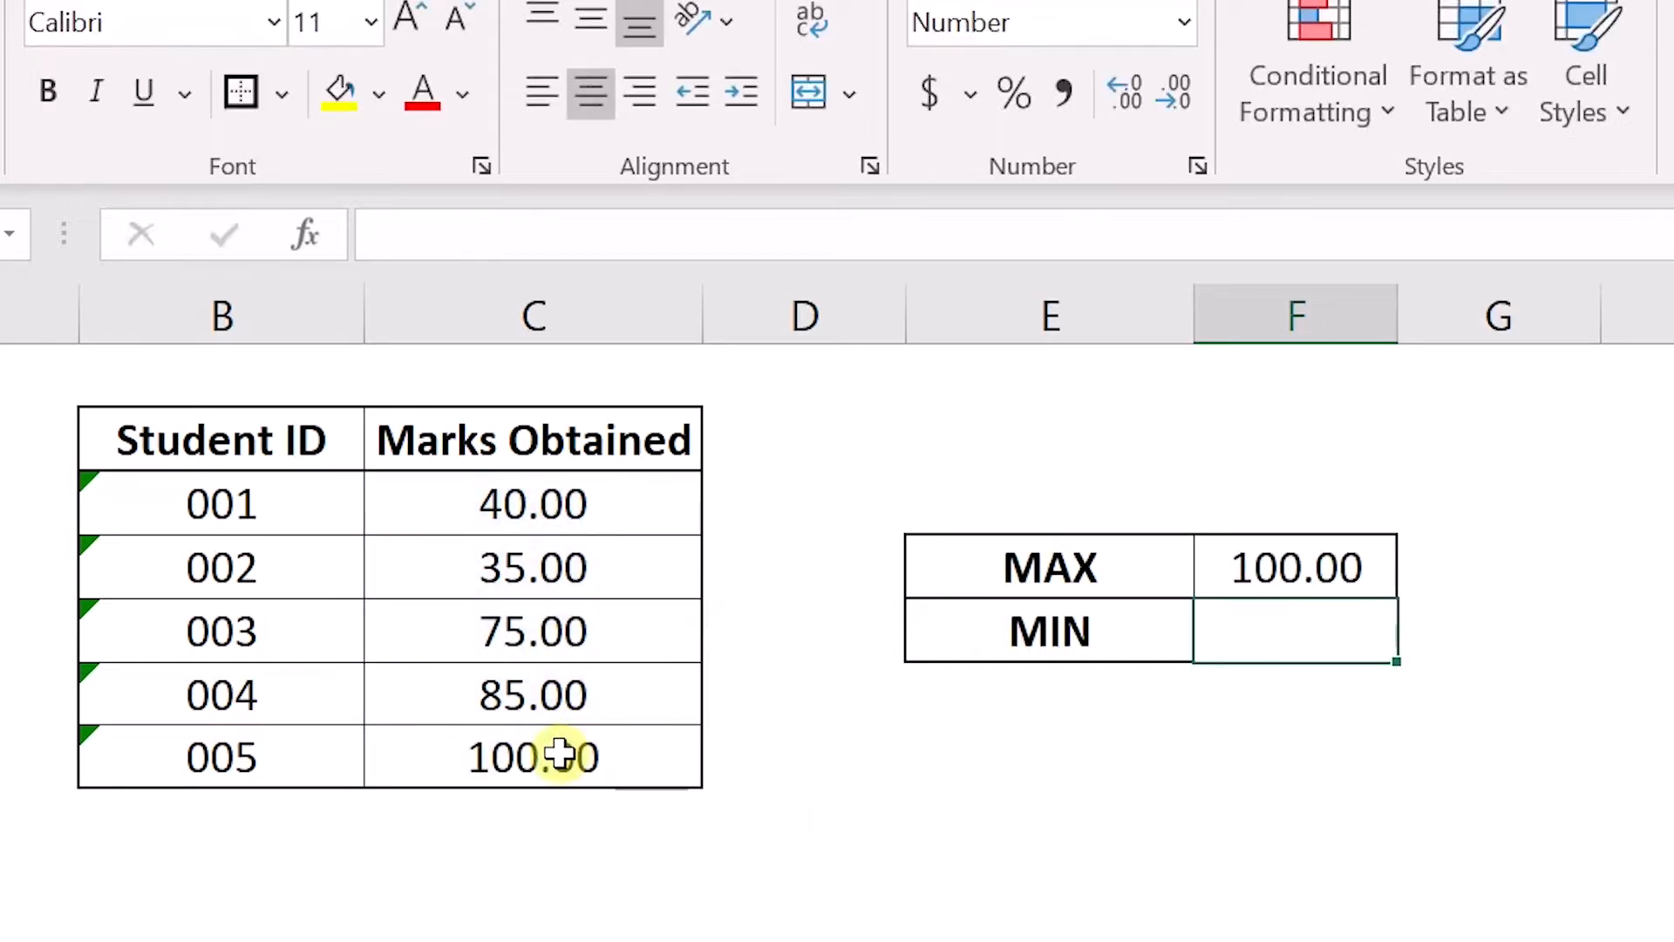
pyautogui.click(1427, 574)
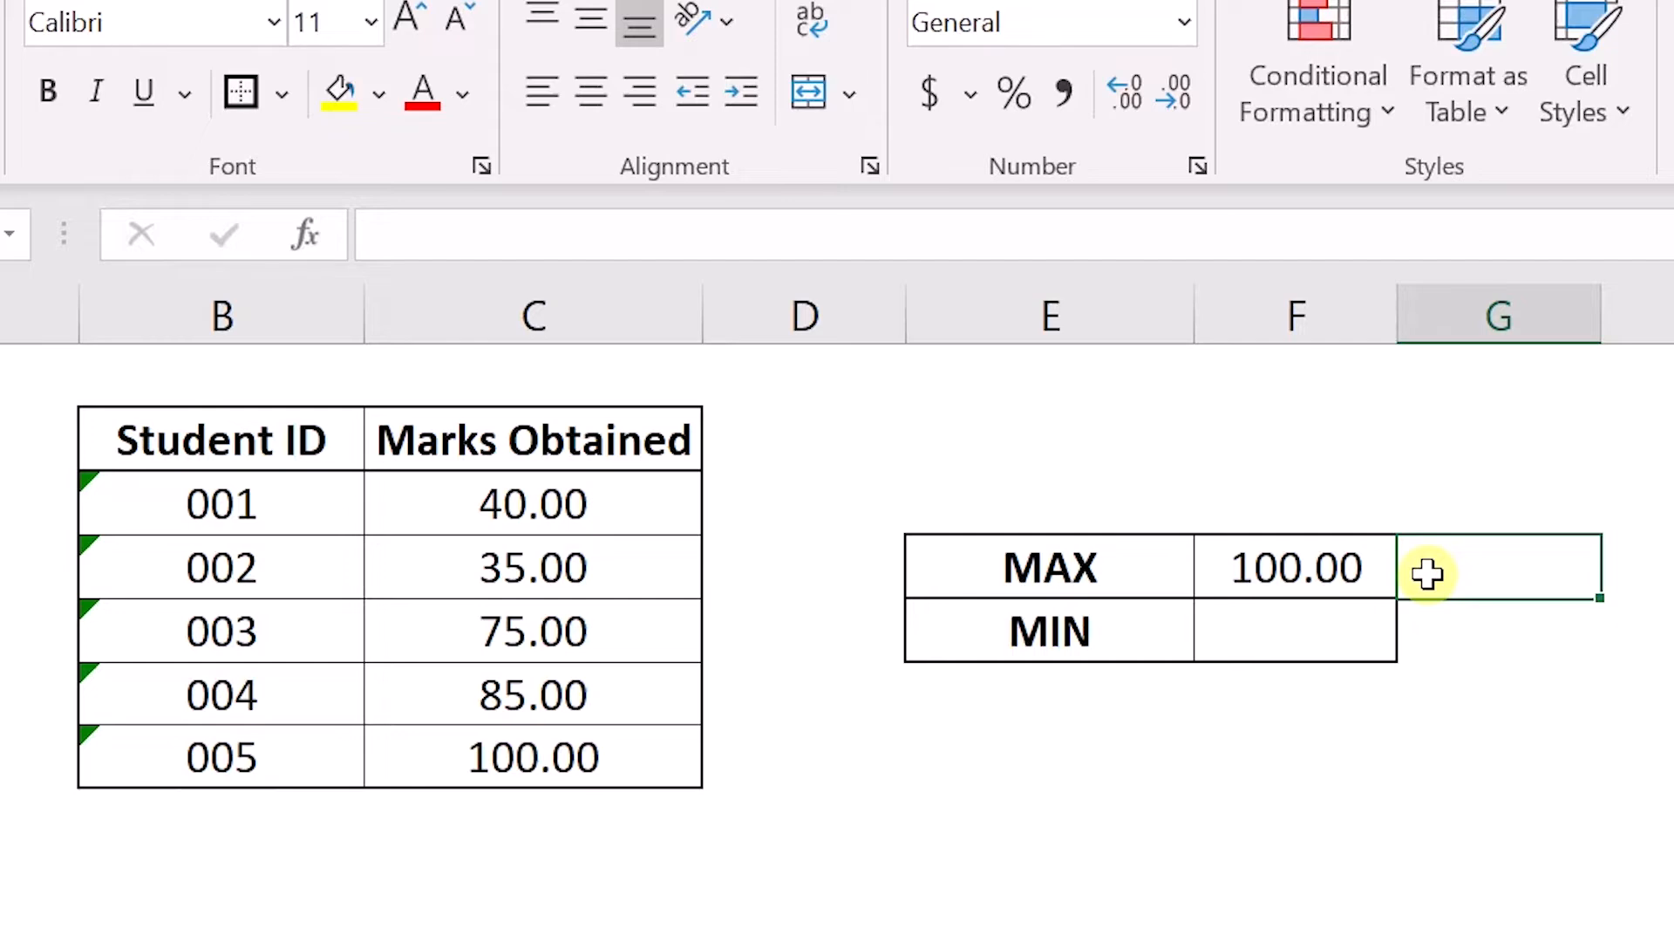
# - Enter a MIN formula over the Marks Obtained range C3:C7 in the cell beside the MIN label
pyautogui.click(1353, 623)
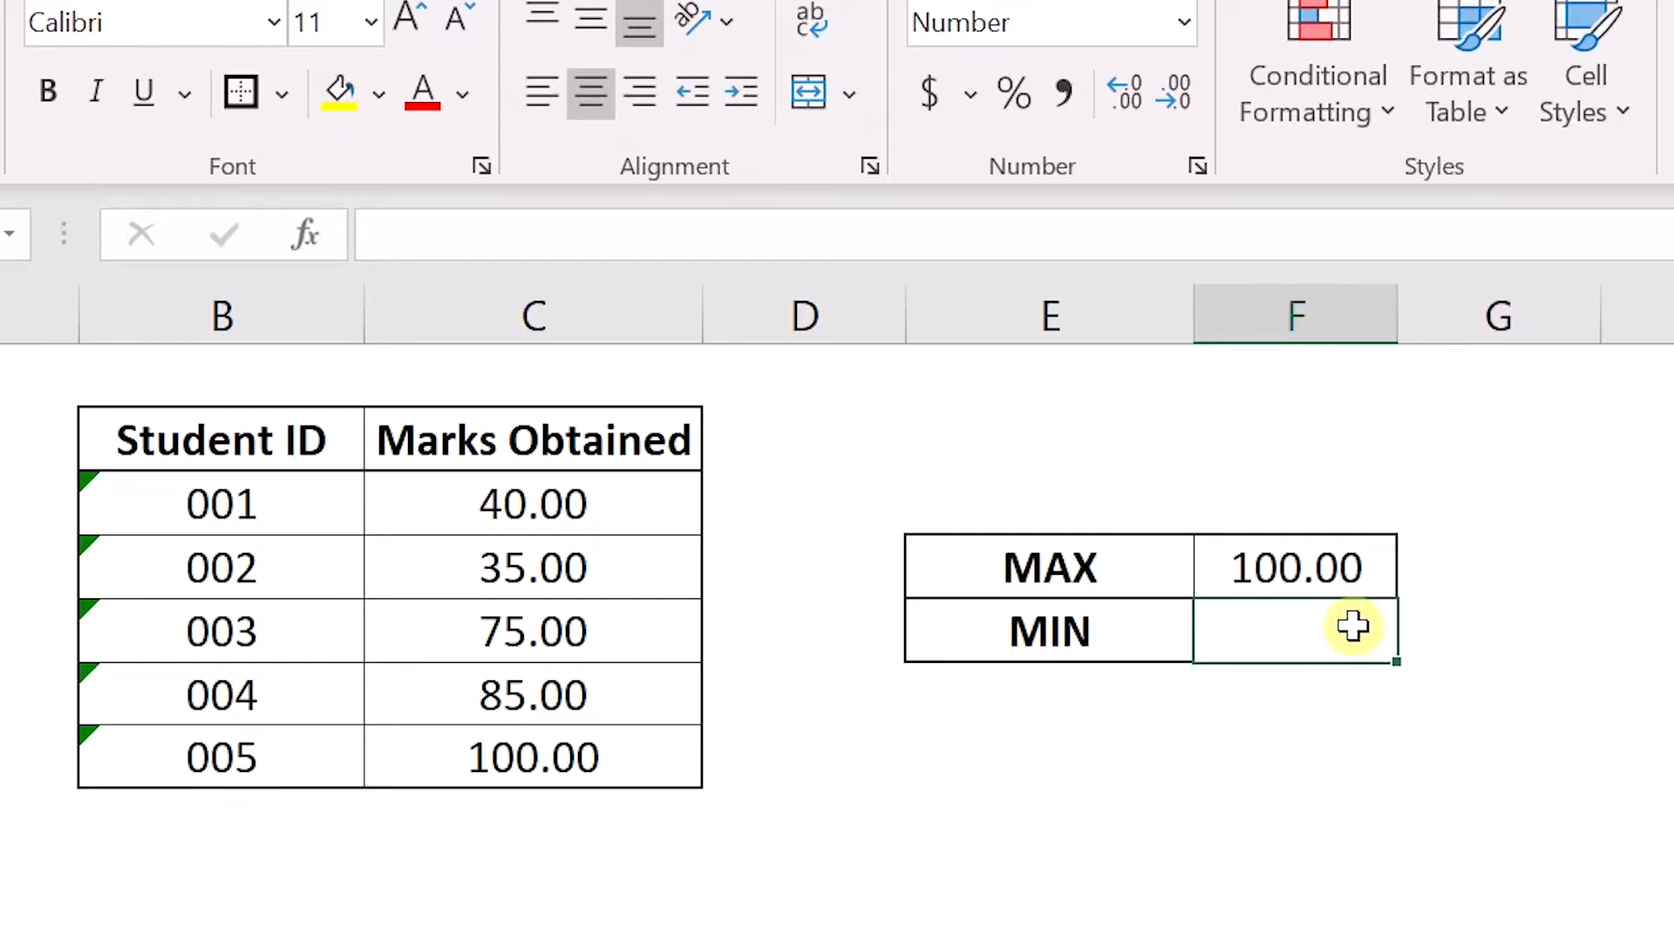
pyautogui.write('=min')
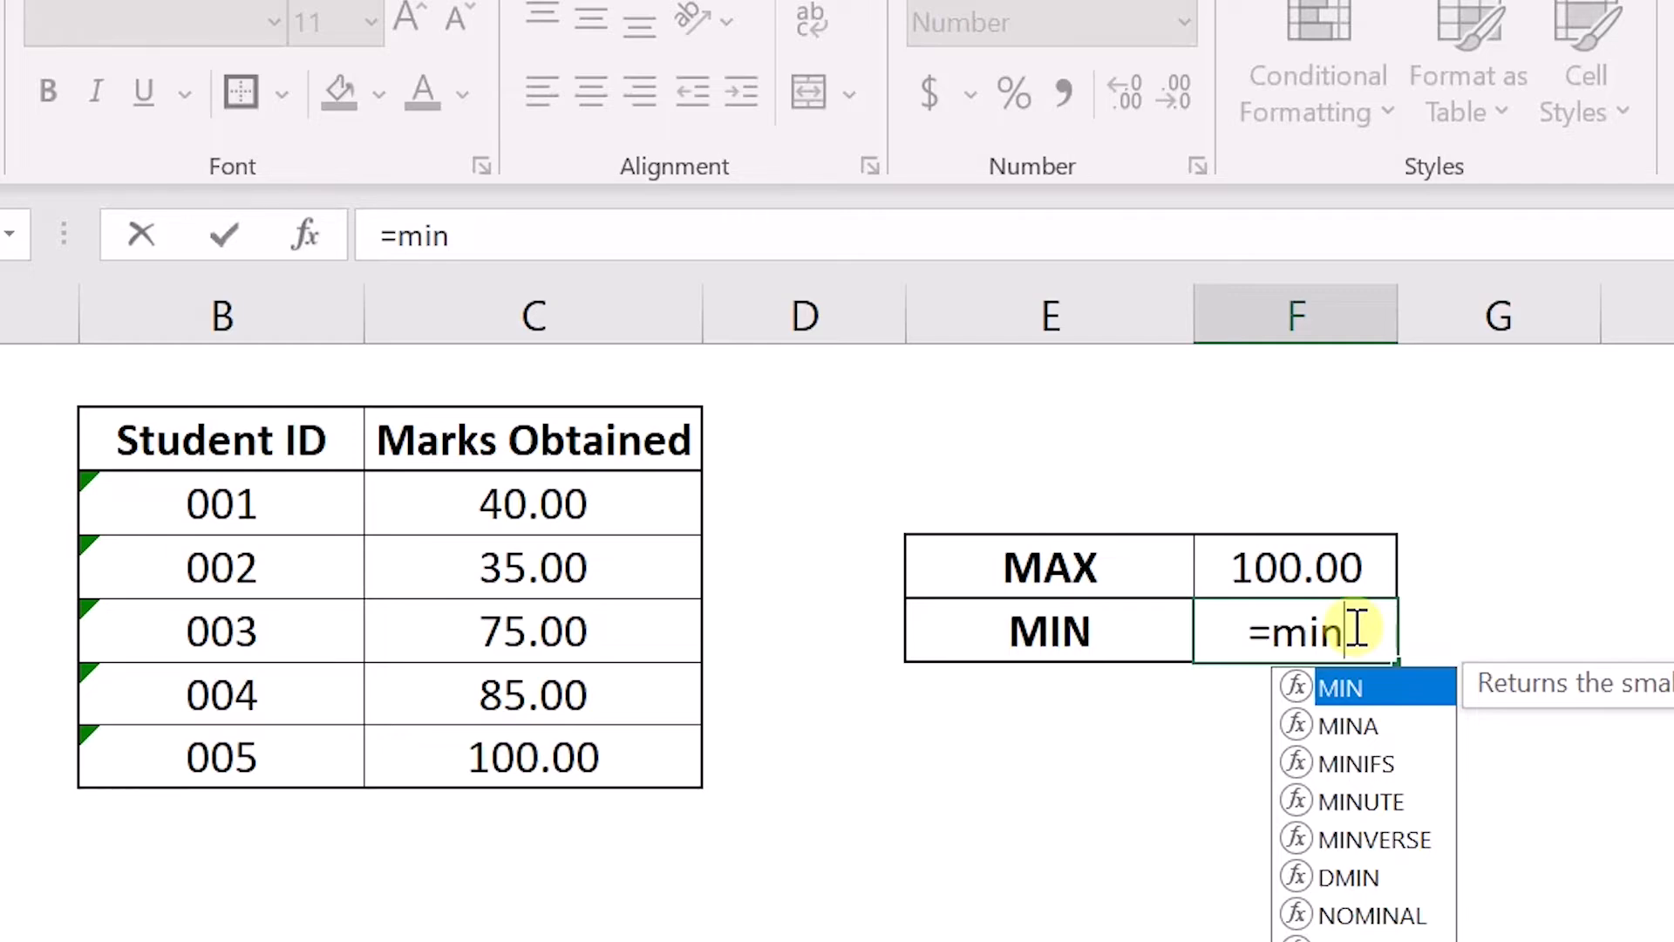
pyautogui.press('Tab')
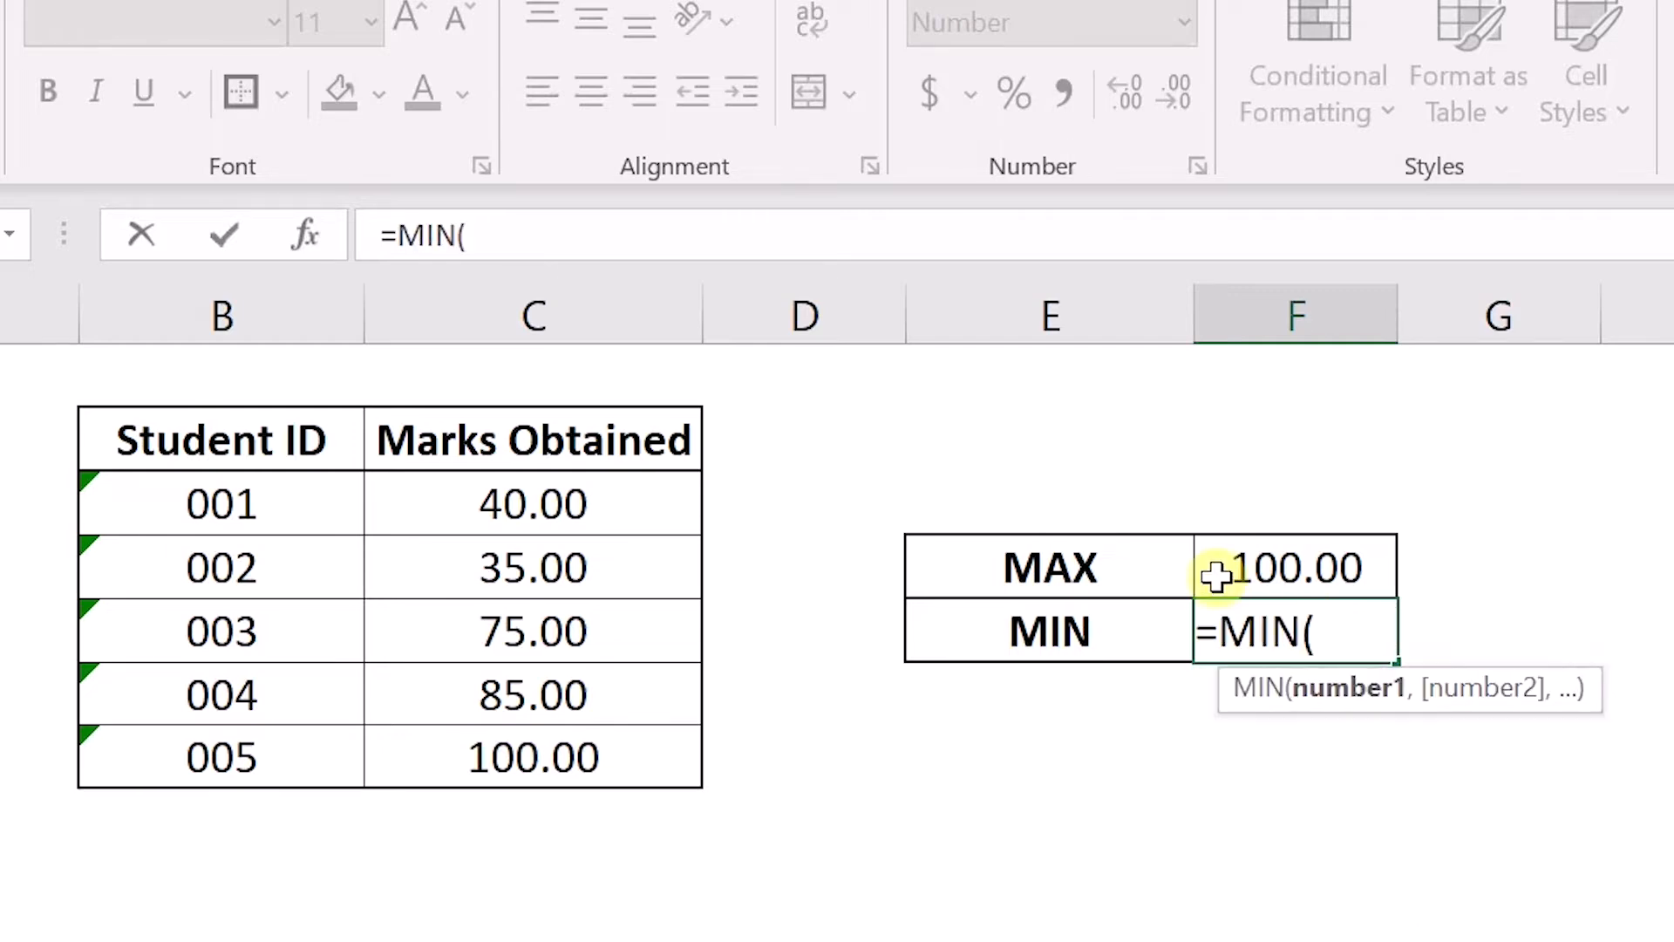
pyautogui.moveTo(579, 504); pyautogui.dragTo(590, 762)
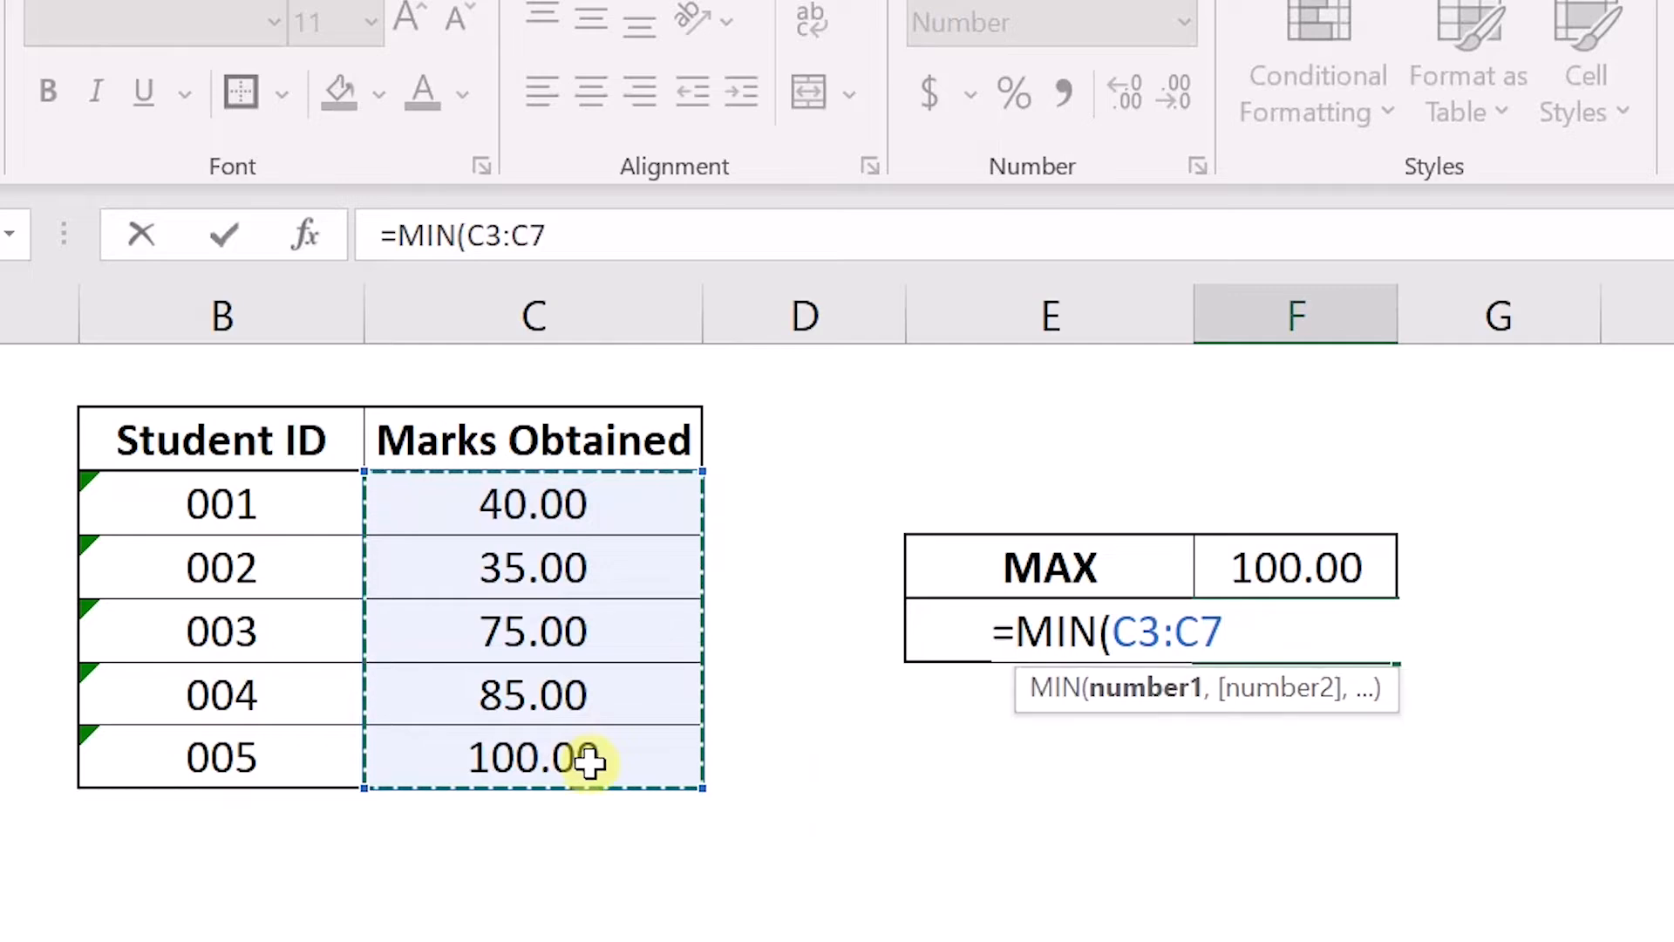
pyautogui.press('Return')
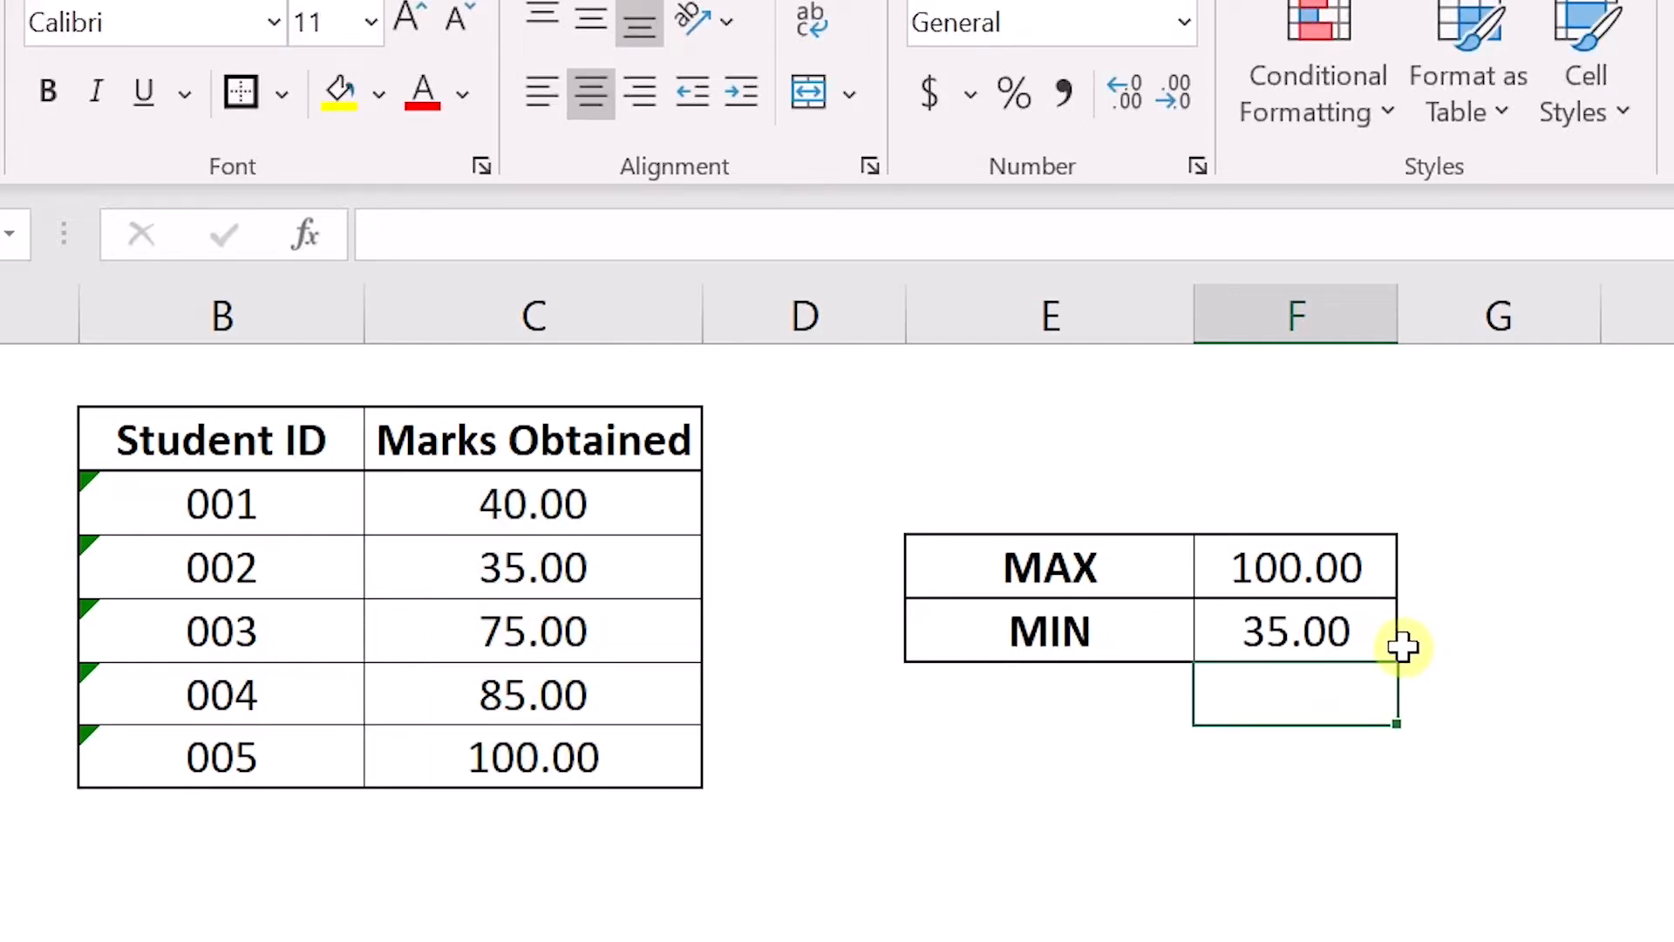
pyautogui.click(3, 392)
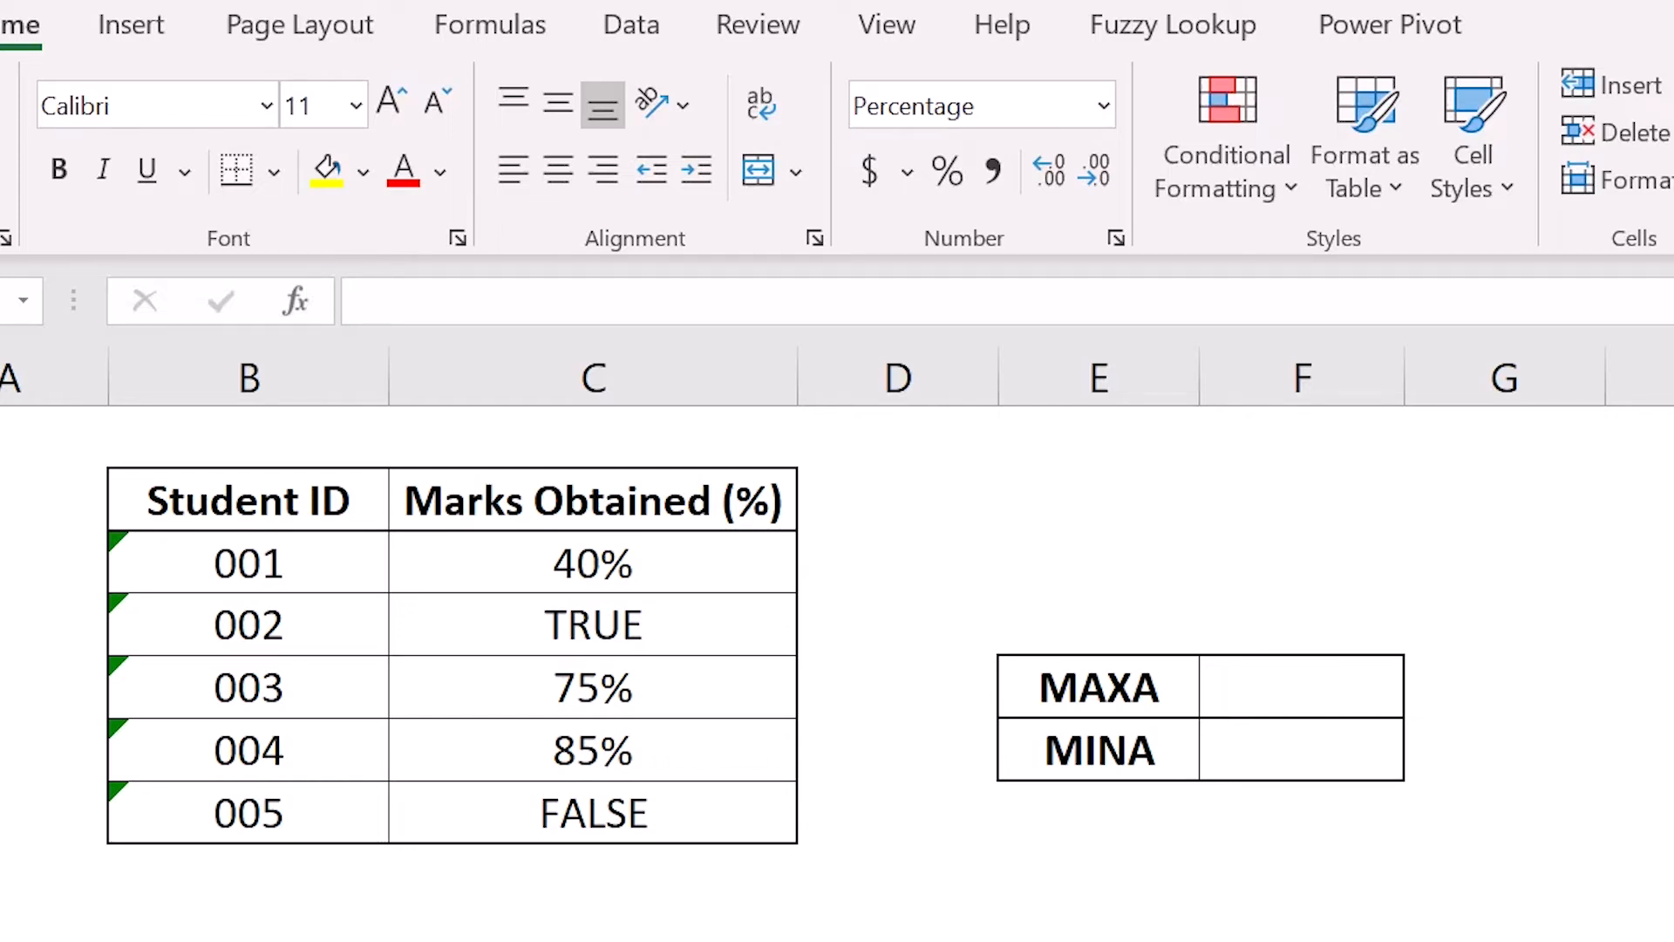
# - Enter a MAXA formula over the Marks Obtained (%) range C3:C7 in the cell beside the MAXA label
pyautogui.click(1300, 690)
pyautogui.doubleClick(1300, 689)
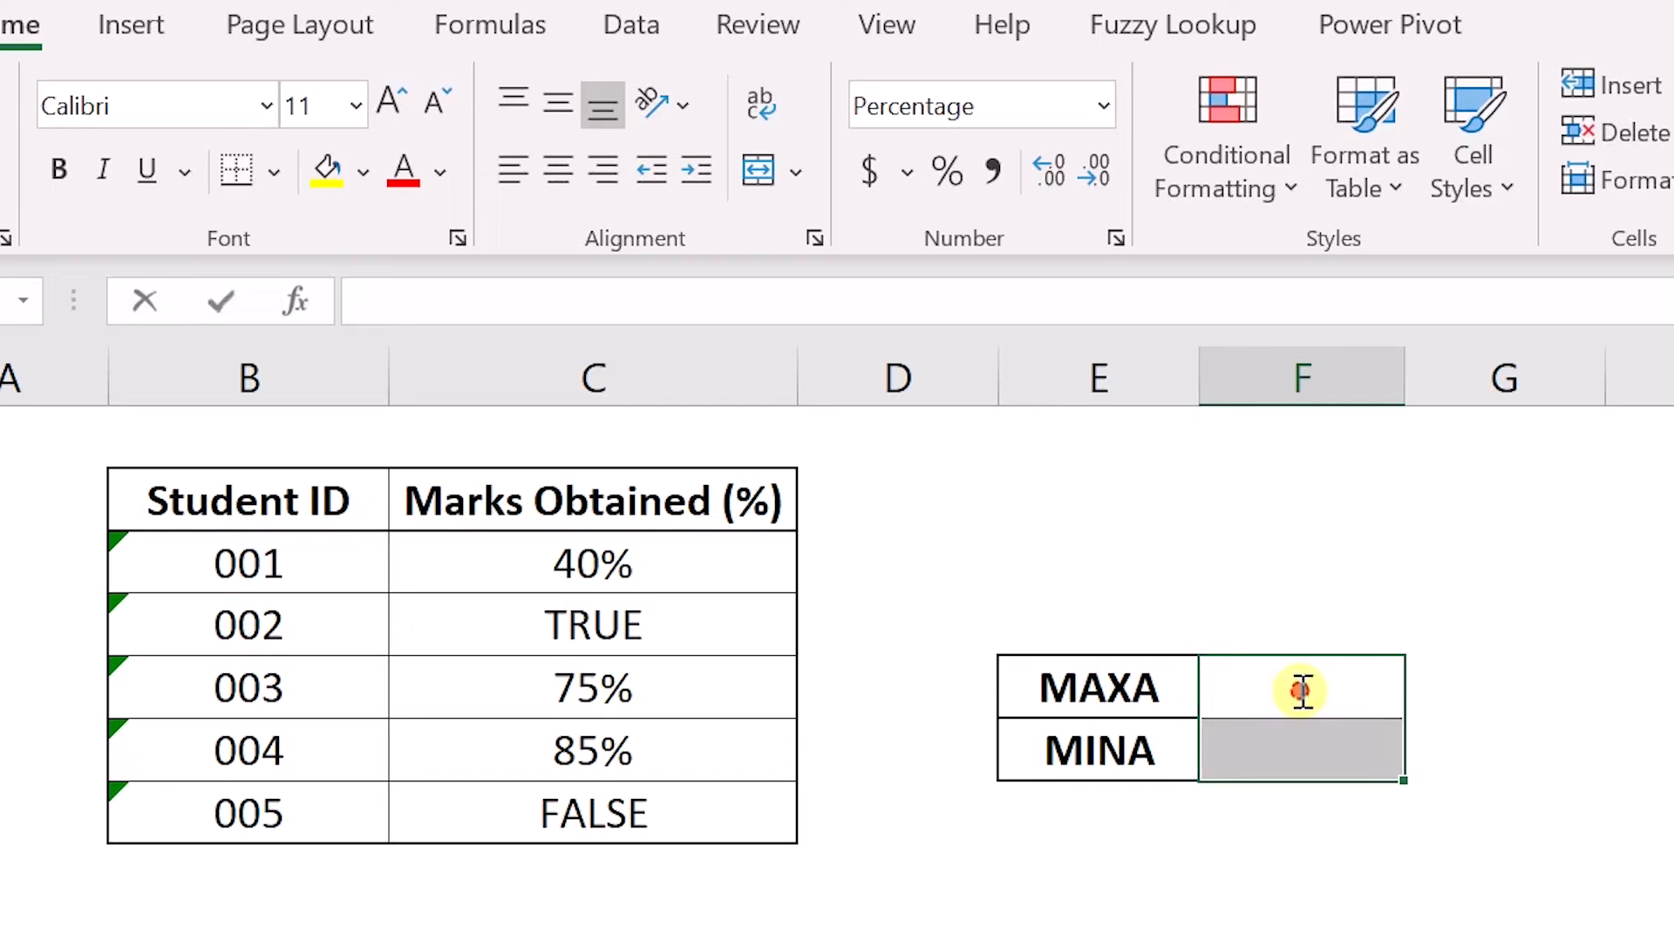
pyautogui.write('=ma')
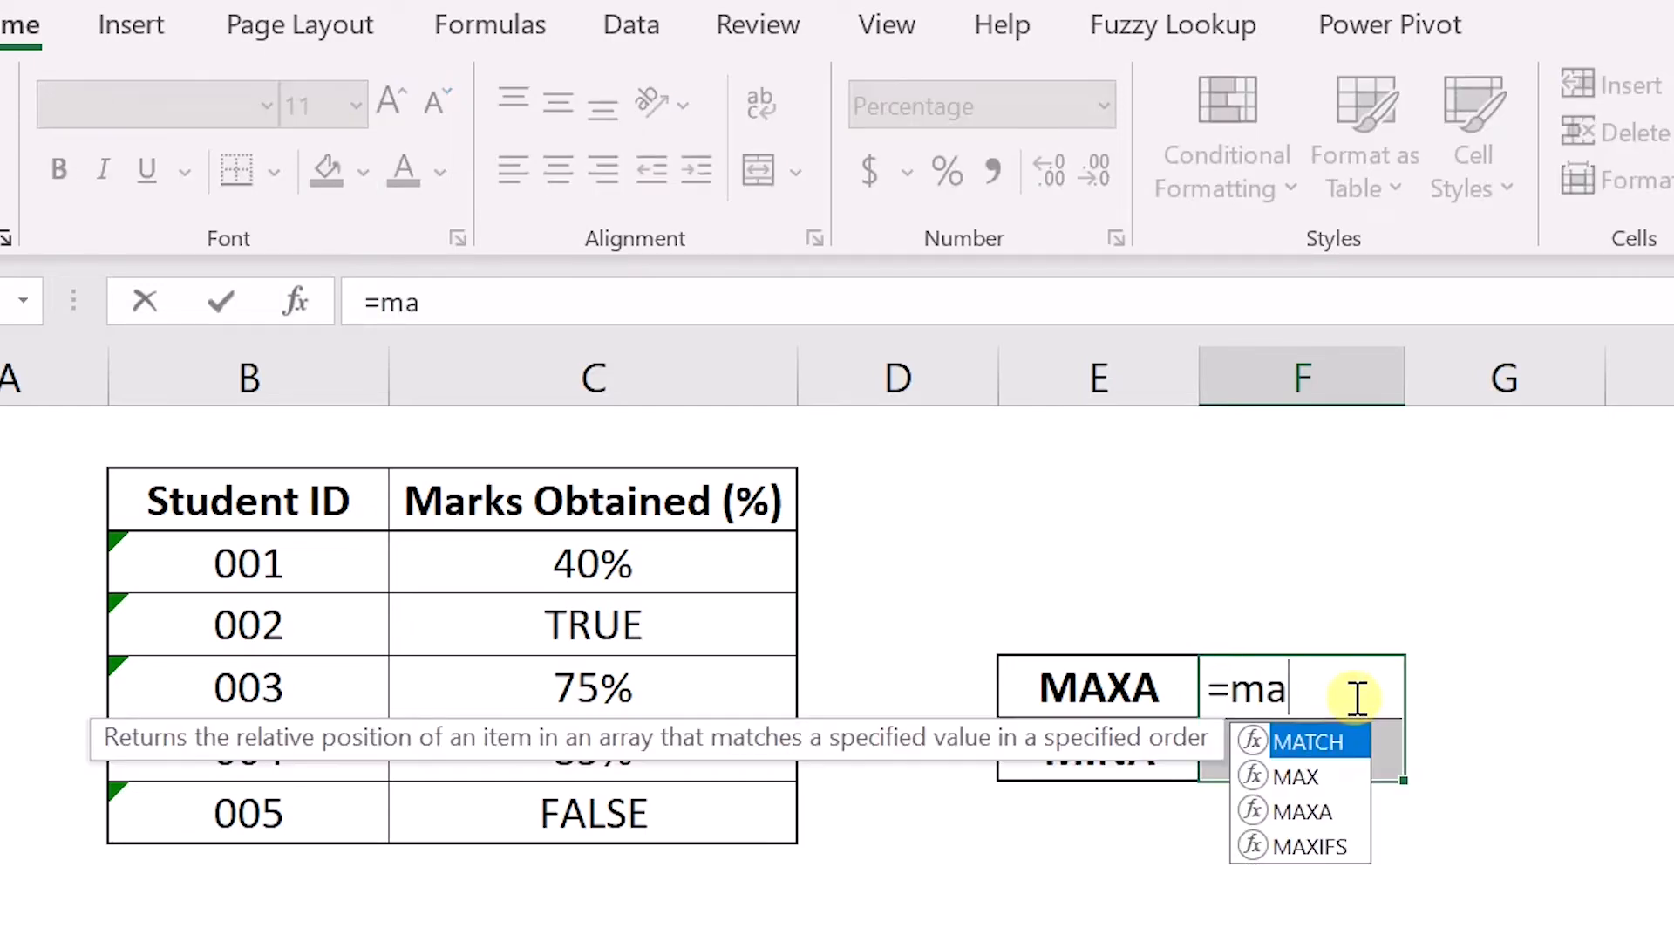
pyautogui.write('x')
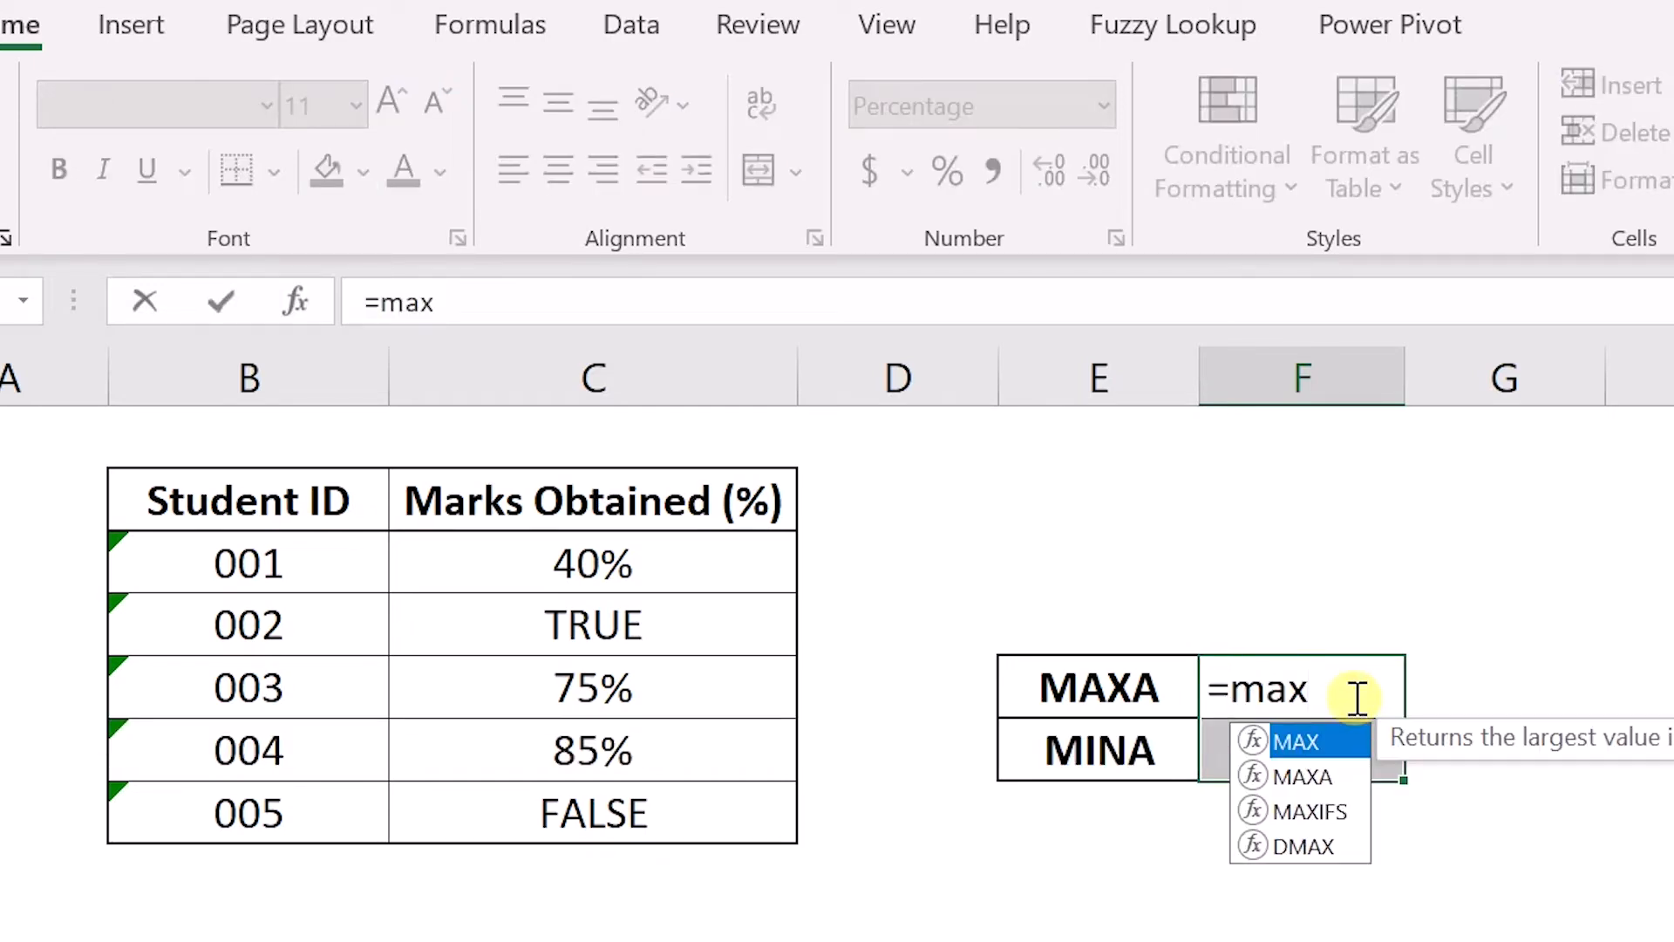
pyautogui.press('Down')
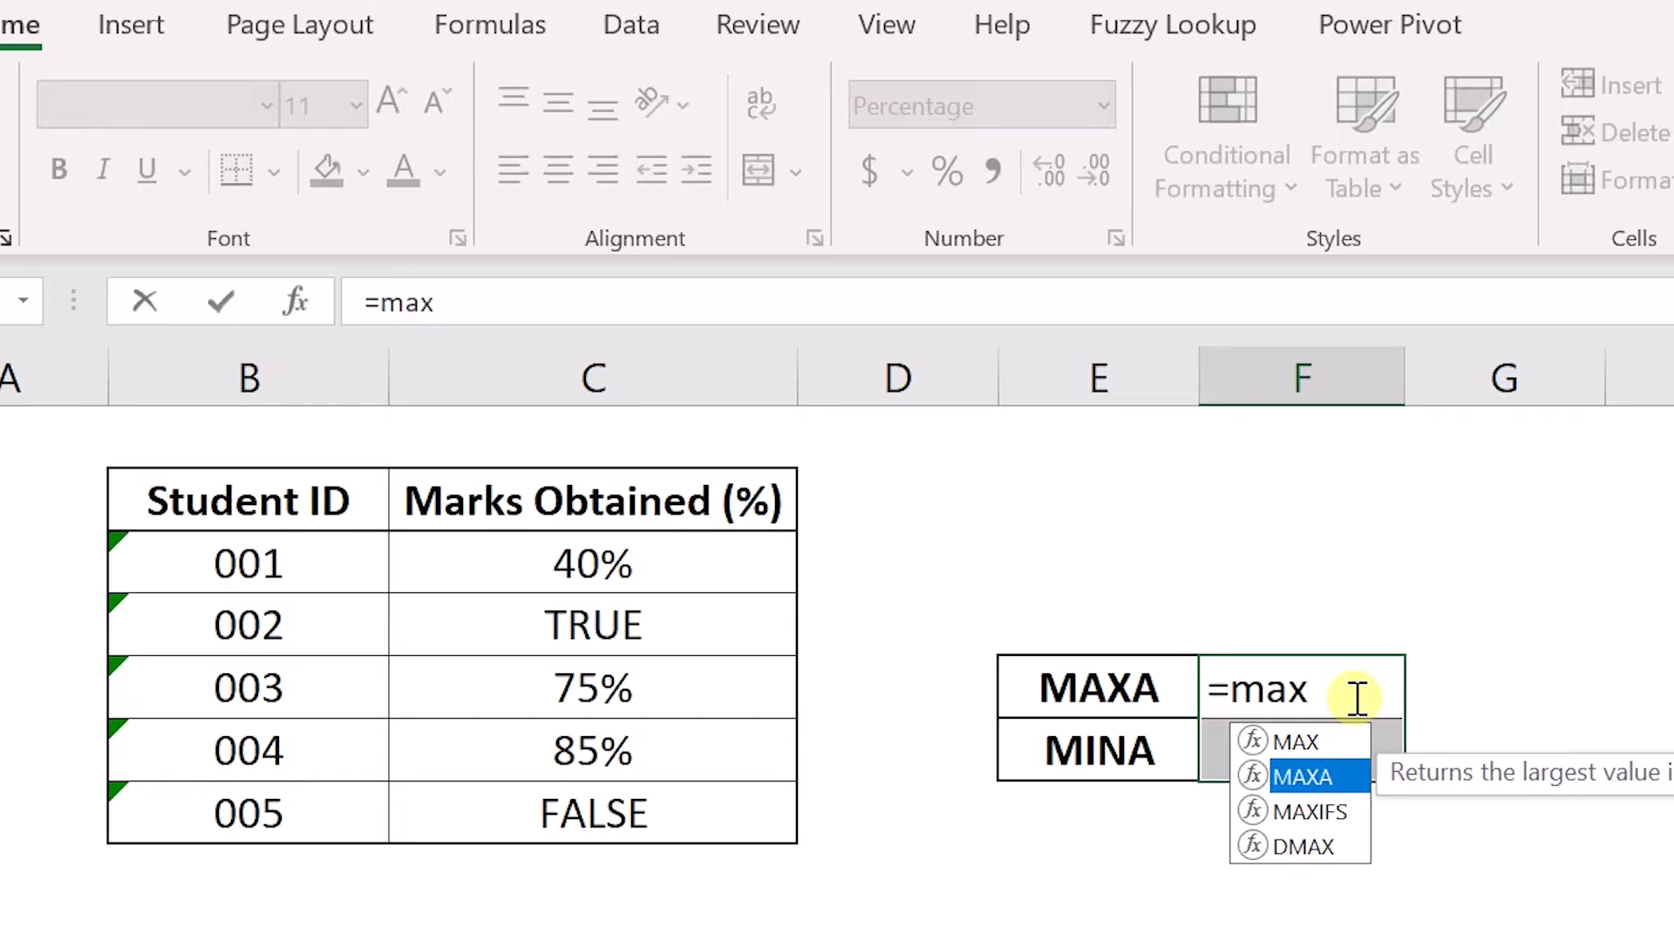
pyautogui.press('Tab')
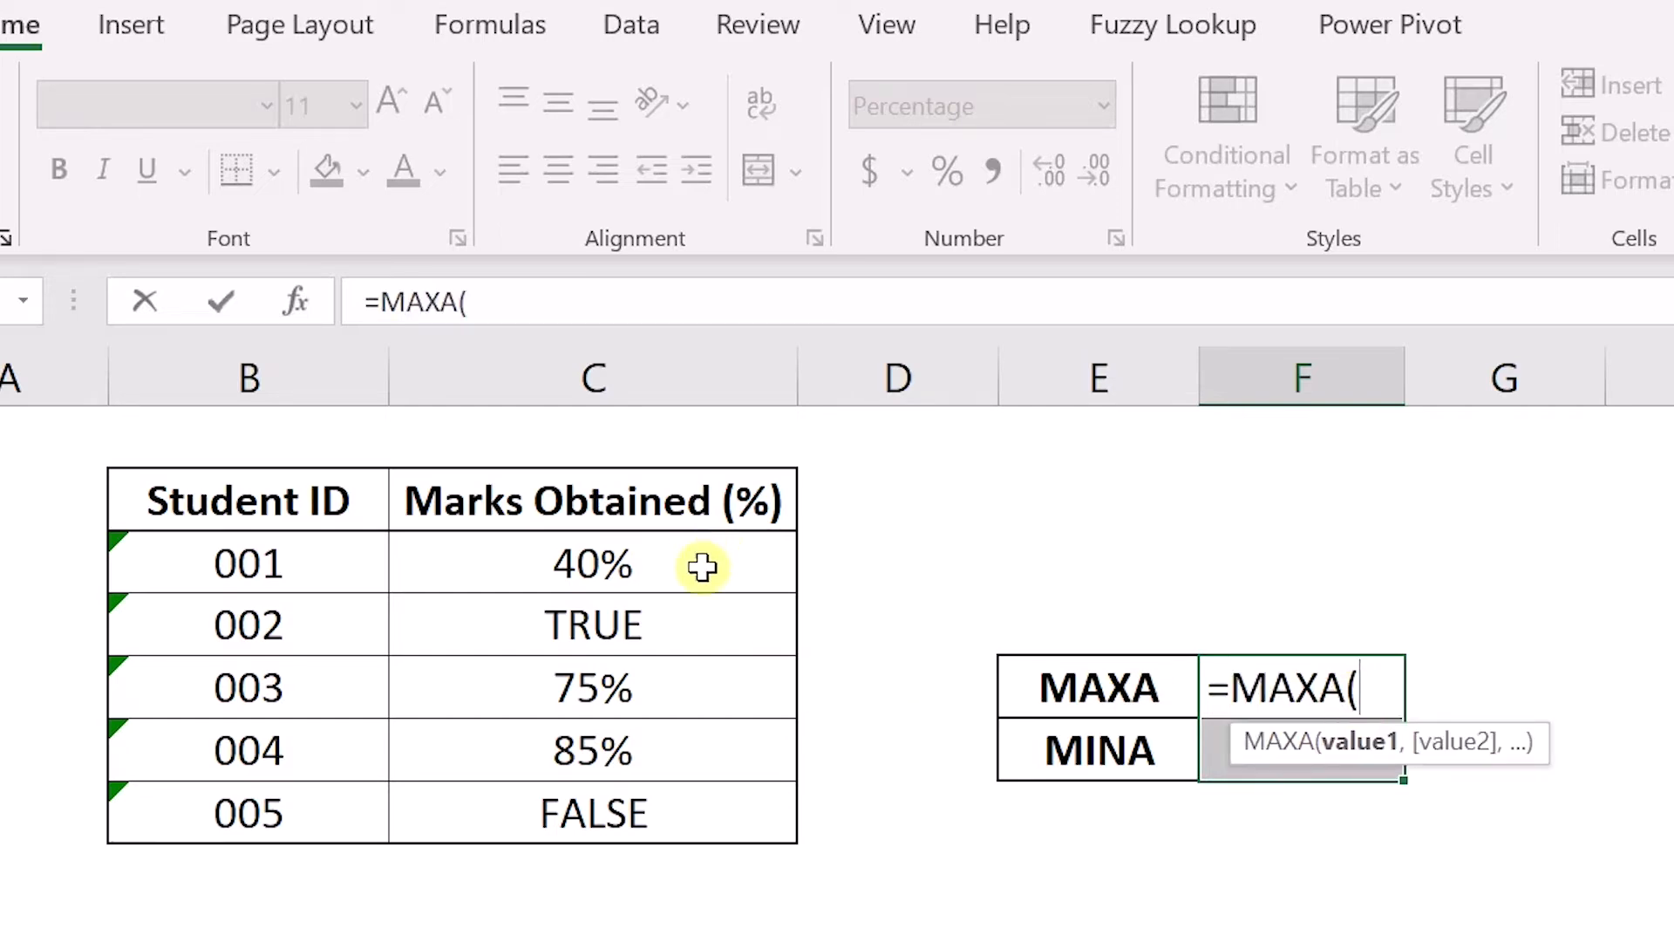
pyautogui.moveTo(702, 567); pyautogui.dragTo(691, 822)
pyautogui.press('Return')
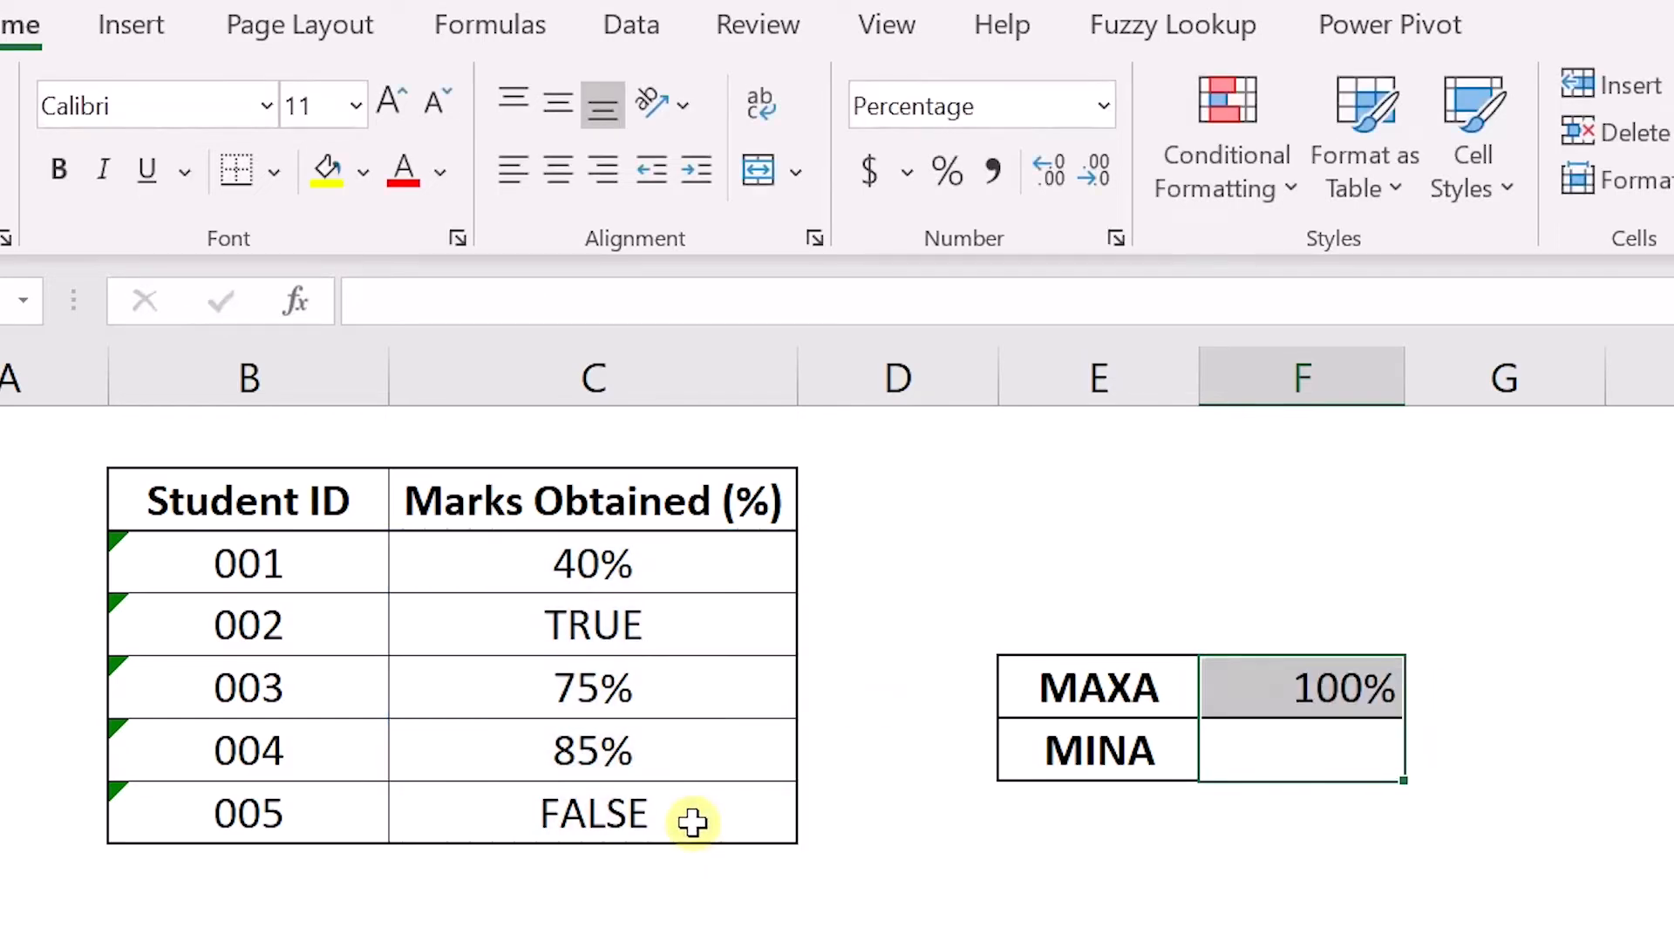
pyautogui.click(1494, 697)
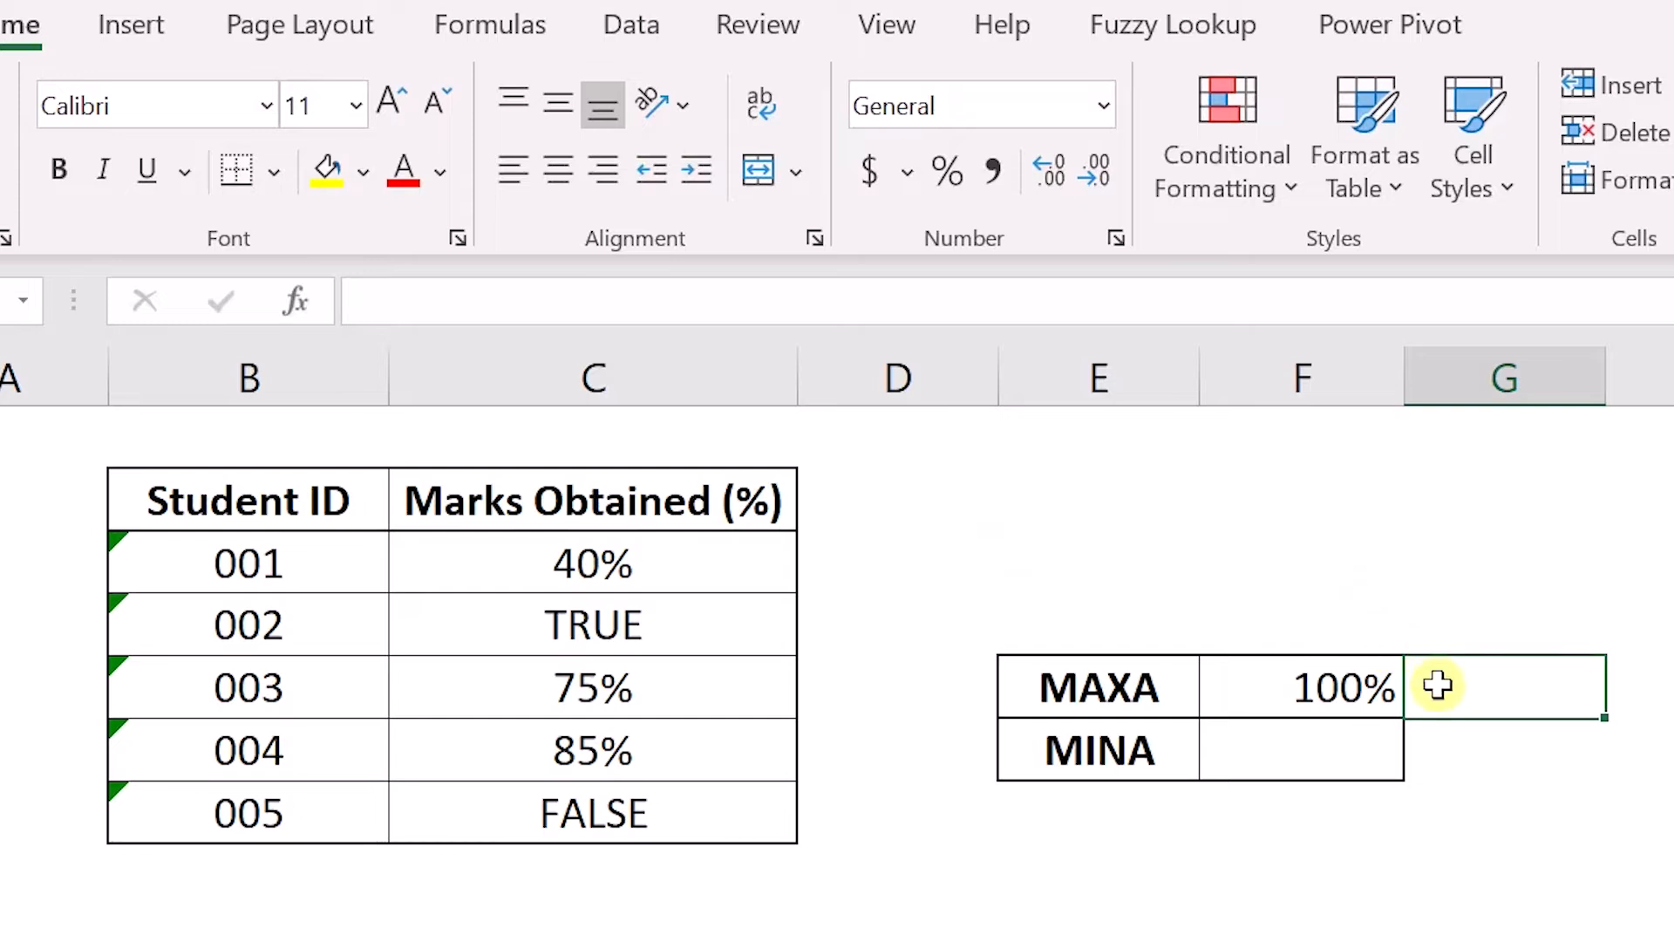
# - Enter a MINA formula over the Marks Obtained (%) range C3:C7 in the cell beside the MINA label
pyautogui.click(1314, 757)
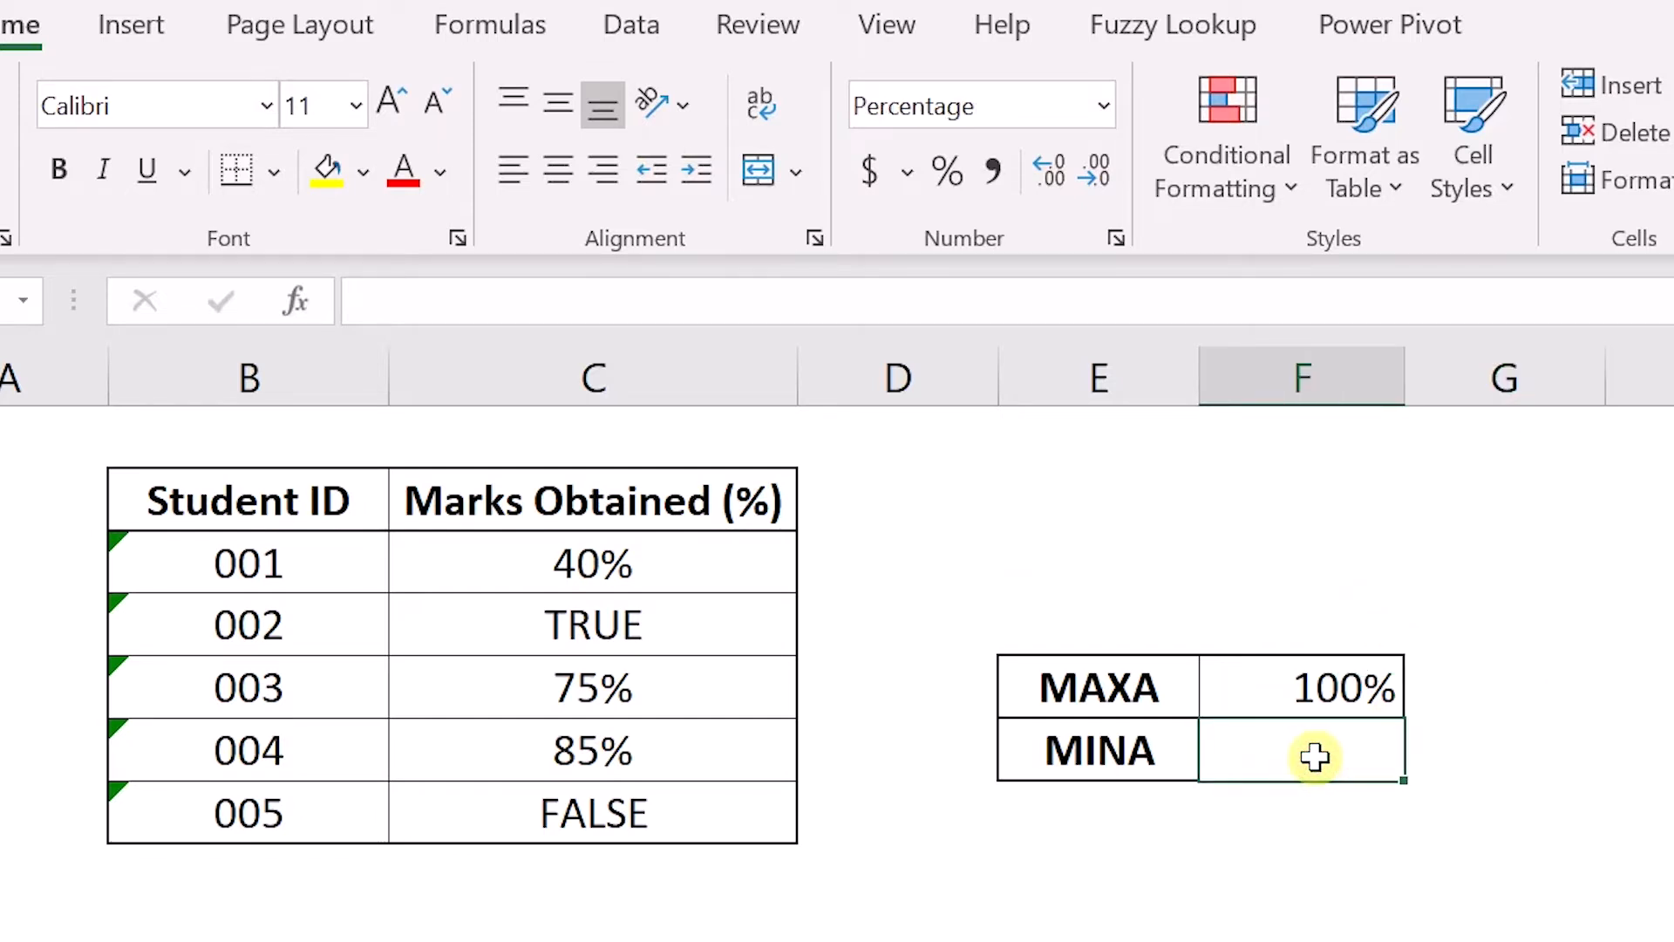
pyautogui.write('=')
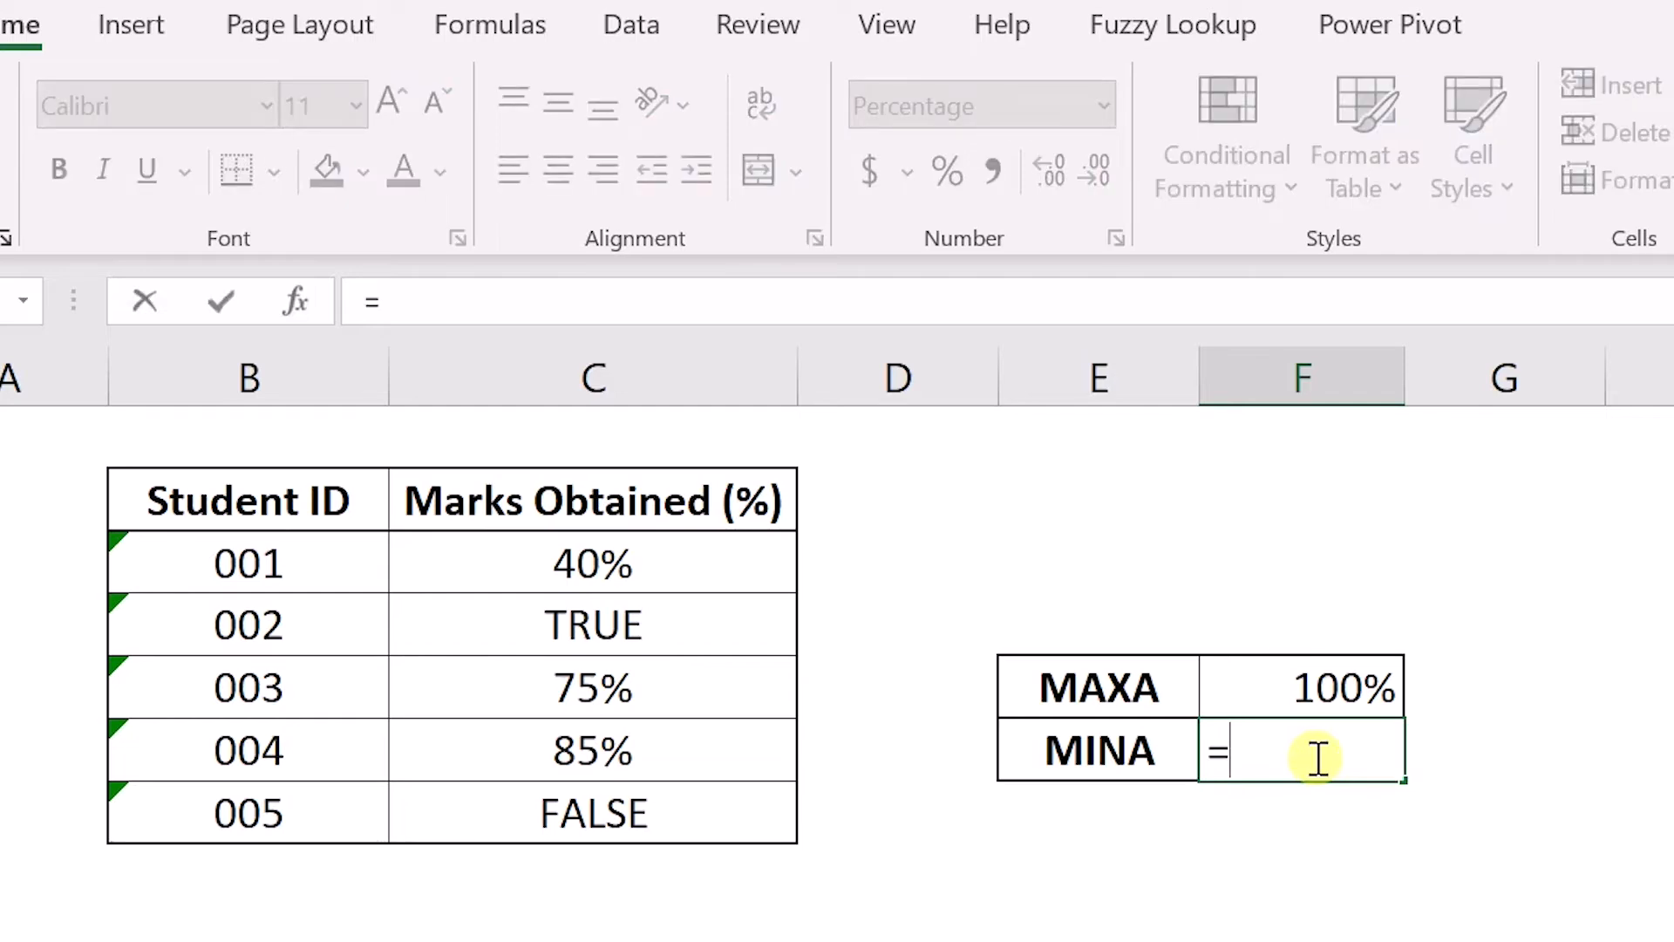
pyautogui.write('min')
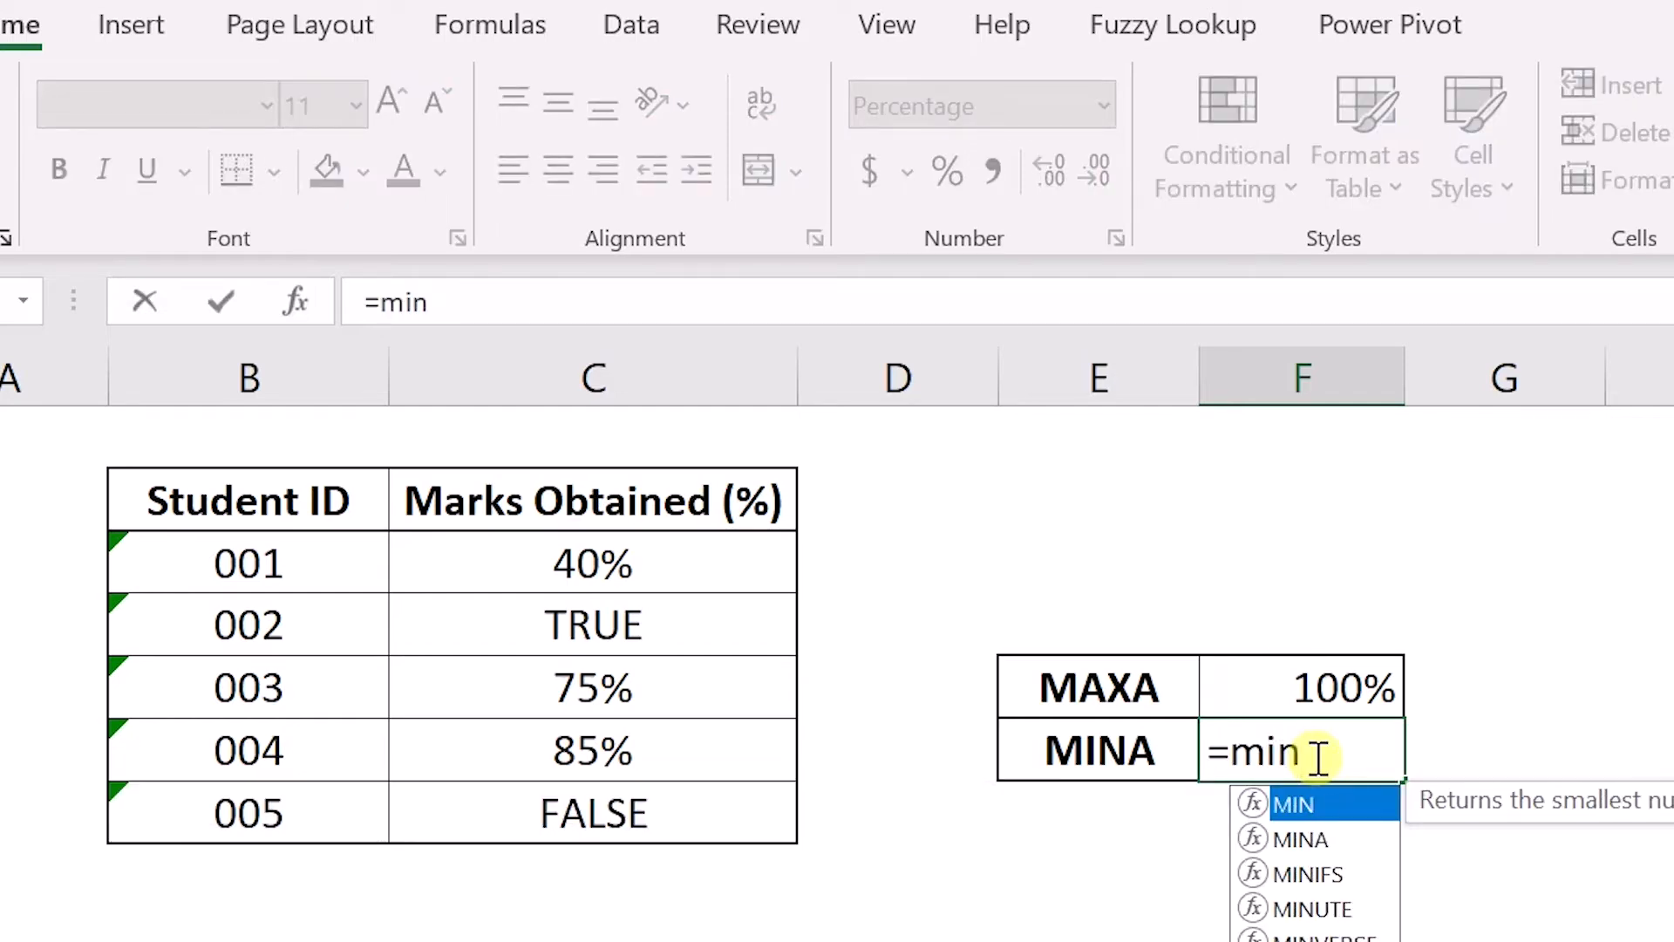
pyautogui.press('Down')
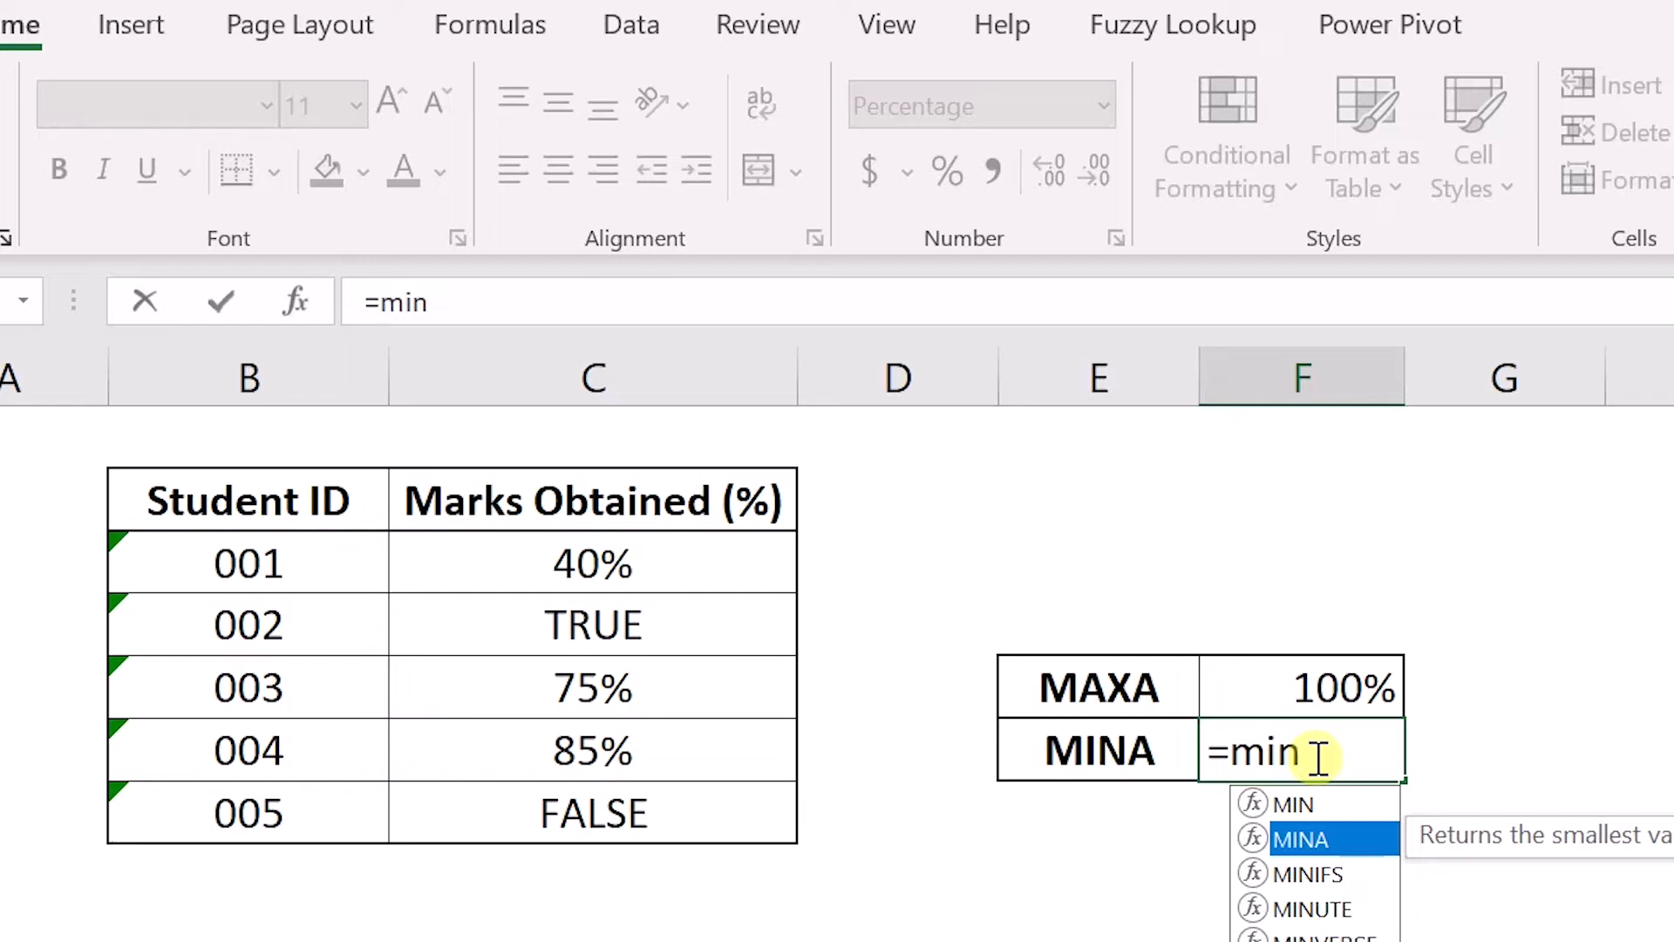
pyautogui.press('Tab')
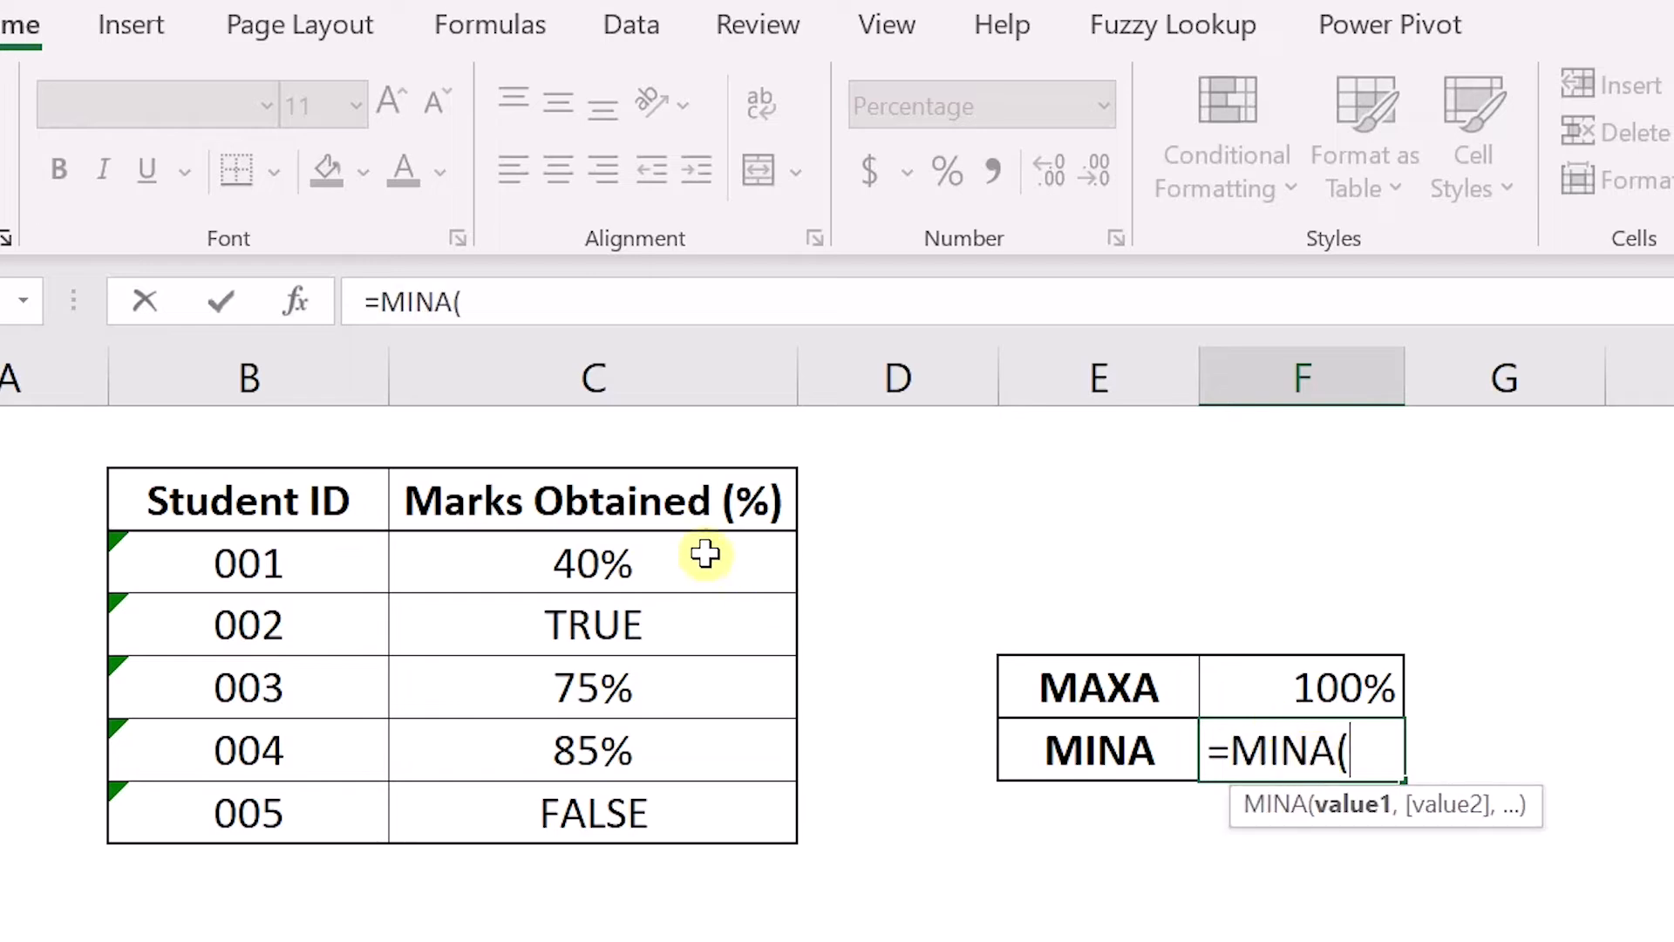
pyautogui.moveTo(707, 552); pyautogui.dragTo(685, 815)
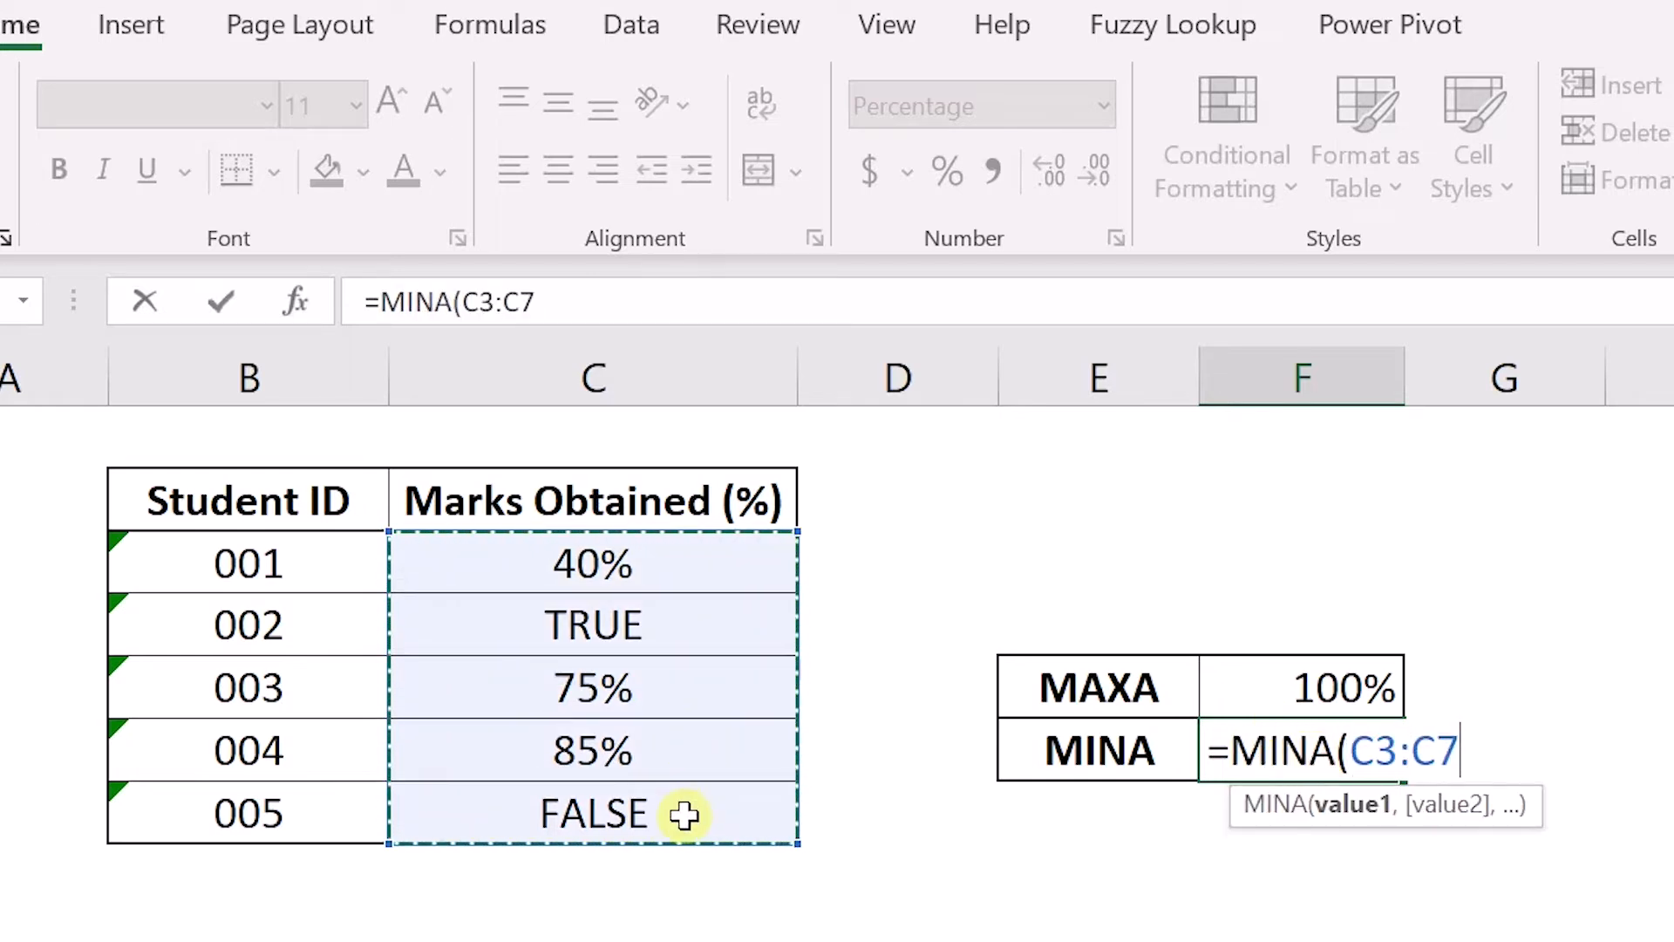
pyautogui.press('Return')
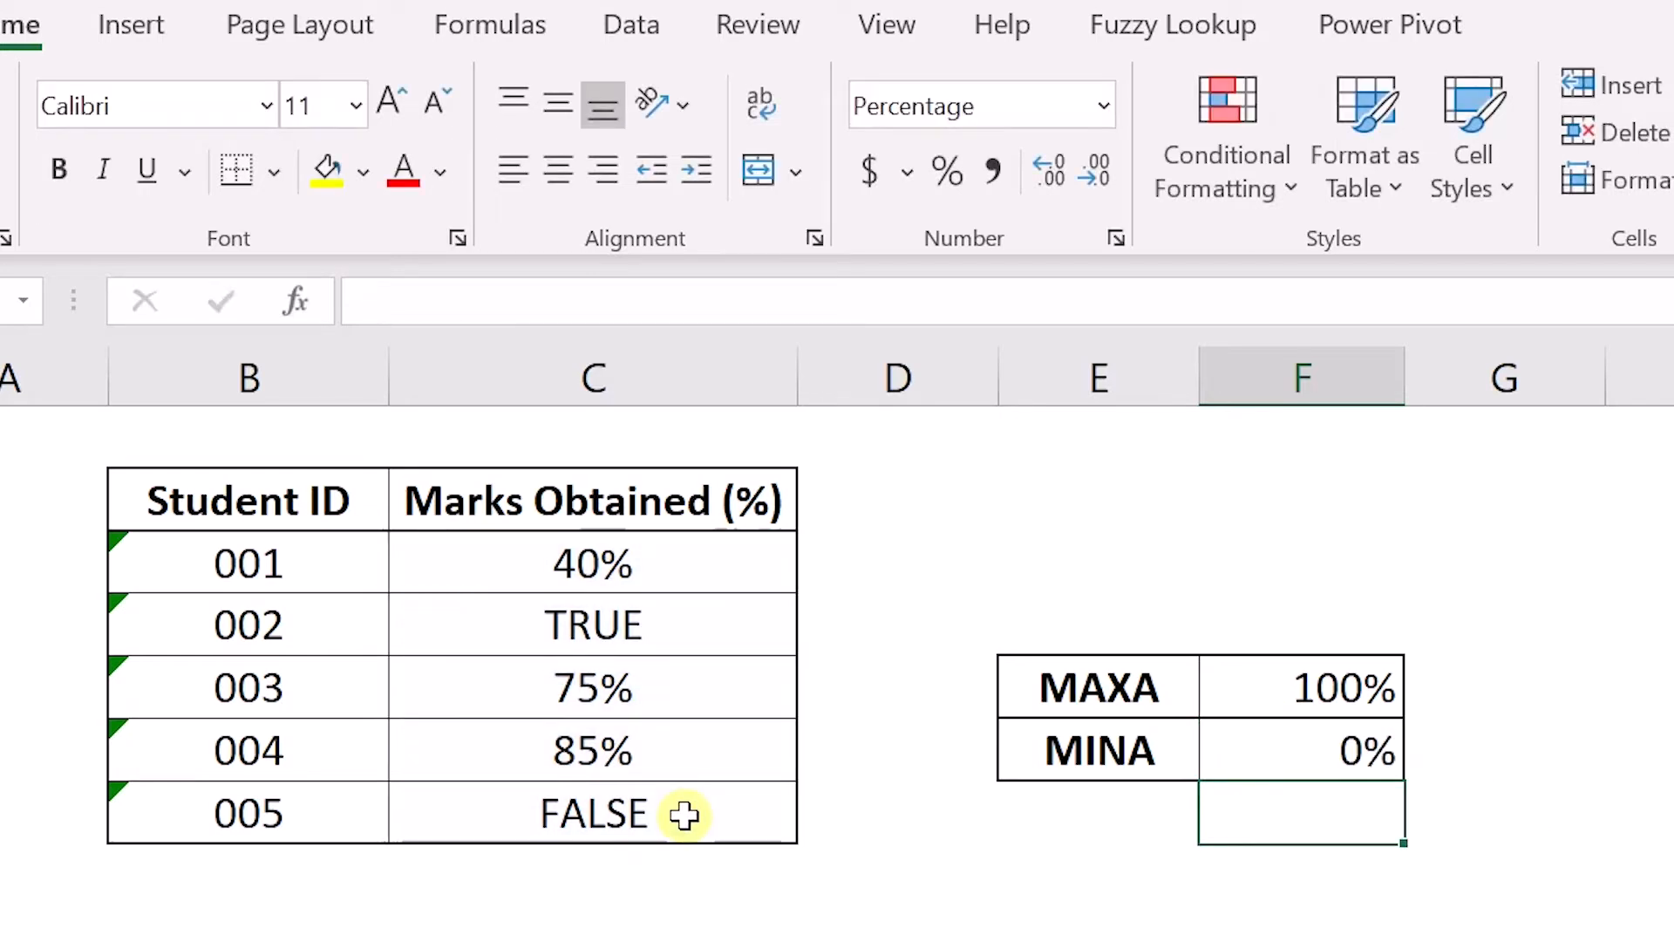
pyautogui.click(1465, 746)
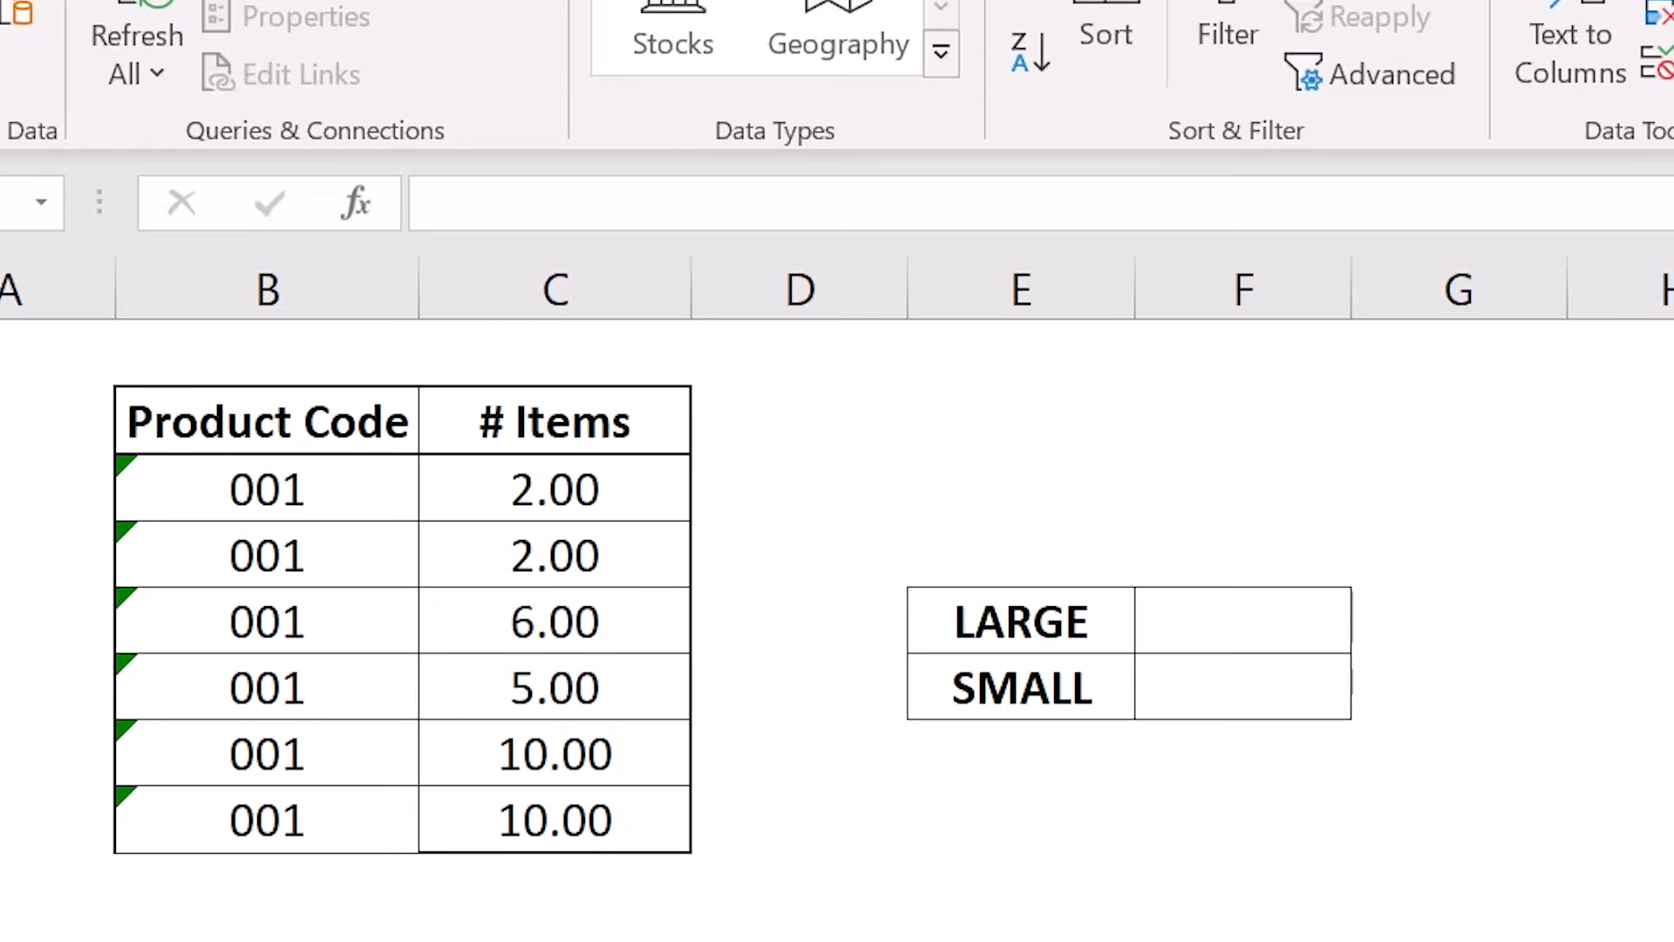
# - Enter =LARGE(C3:C8,2) in the cell beside the LARGE label to return the second-largest # Items value
pyautogui.click(1256, 630)
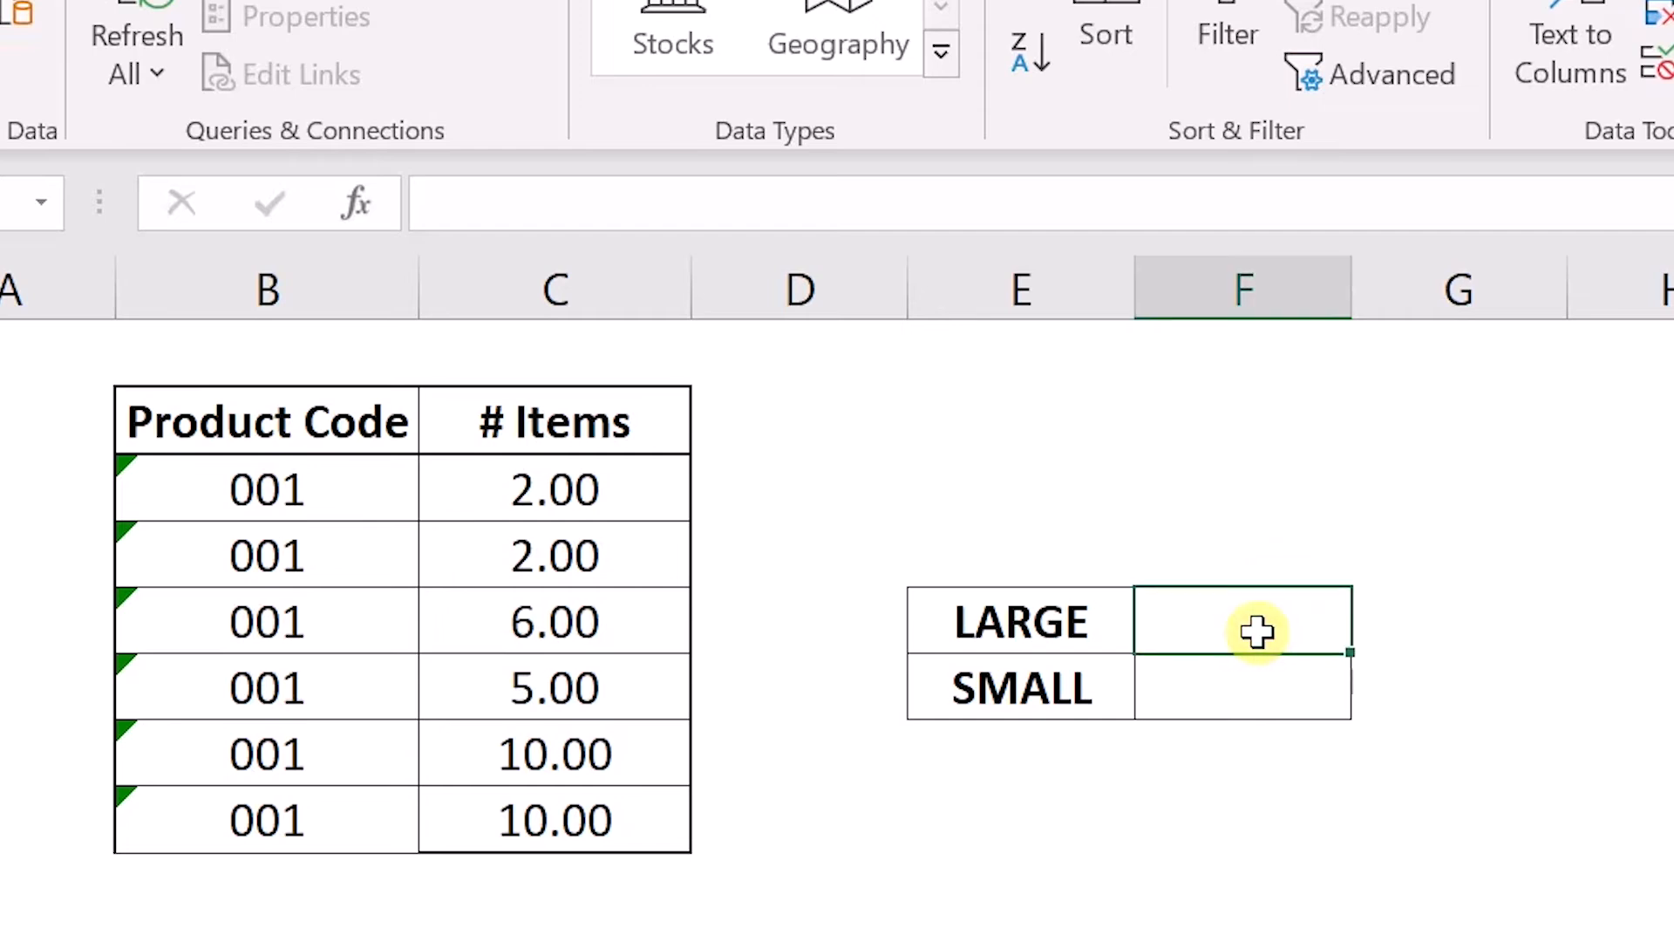
pyautogui.write('=lar')
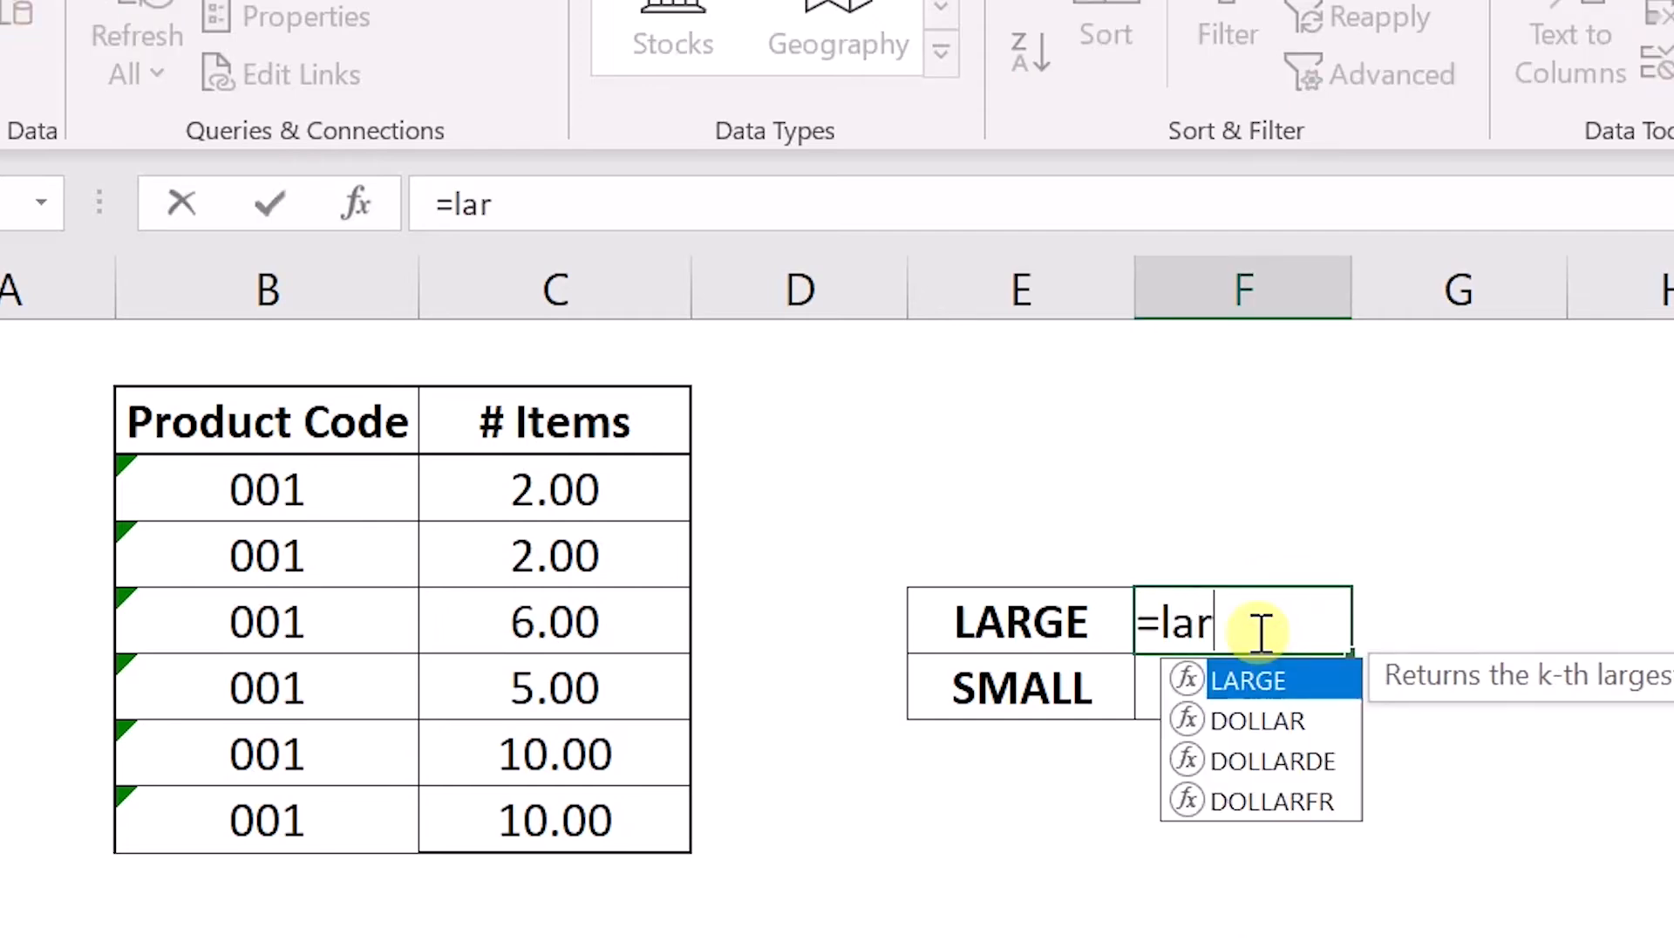
pyautogui.write('ge')
pyautogui.press('Tab')
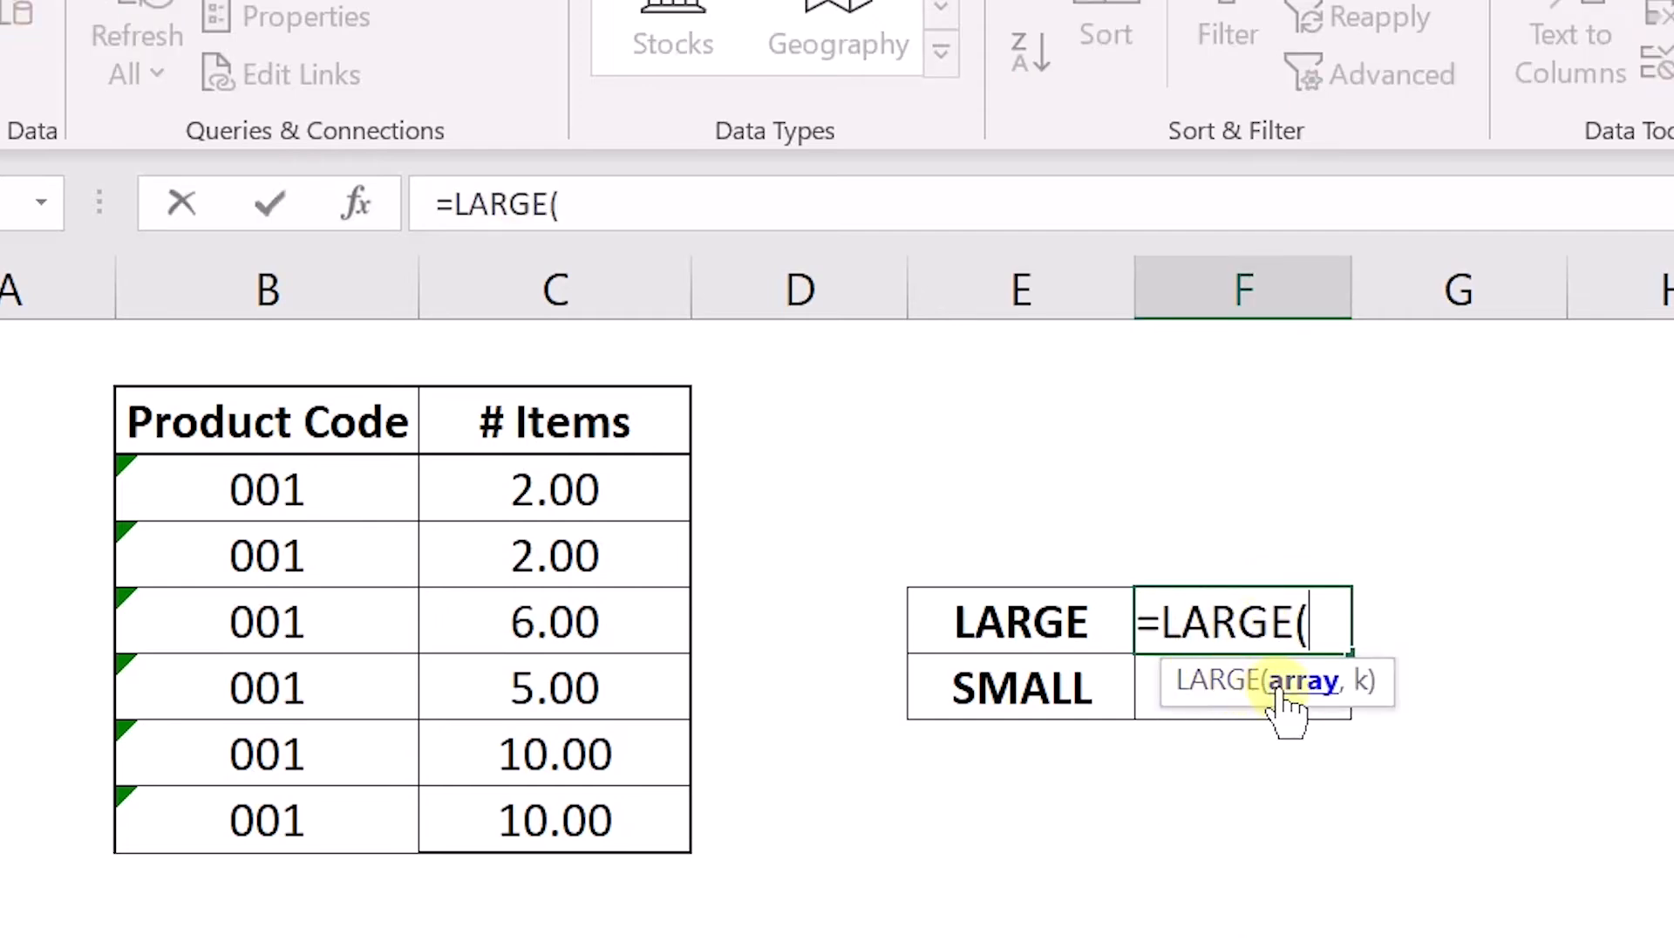
pyautogui.moveTo(561, 485); pyautogui.dragTo(581, 811)
pyautogui.write(',')
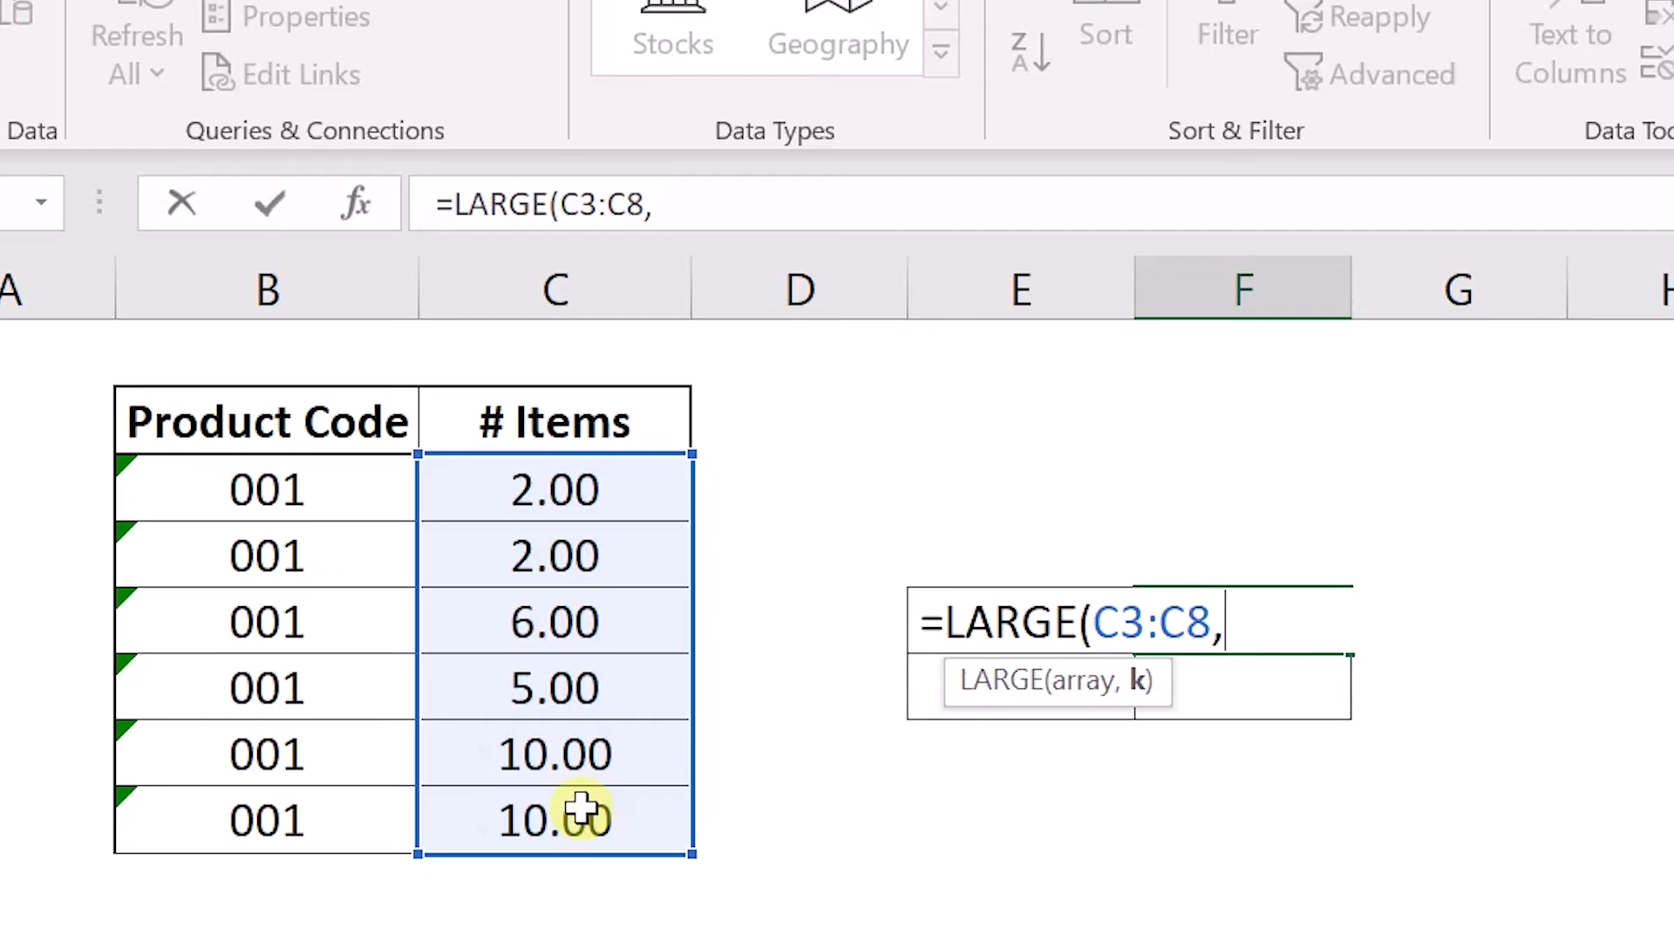
pyautogui.write('2')
pyautogui.press('Return')
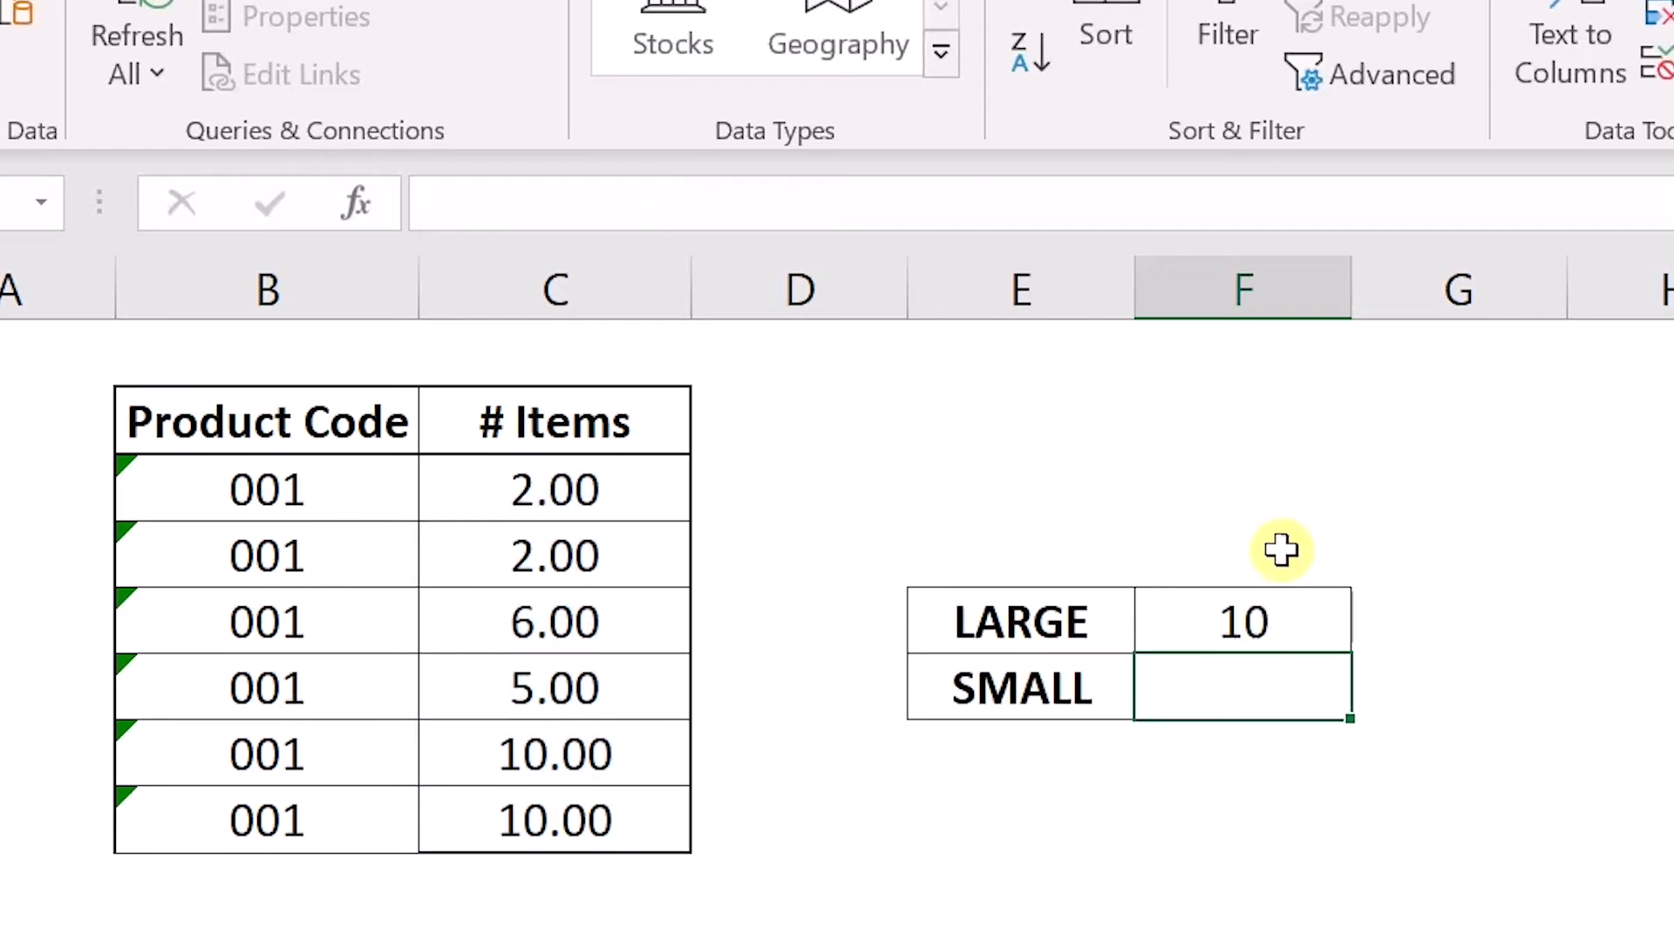
pyautogui.click(1331, 626)
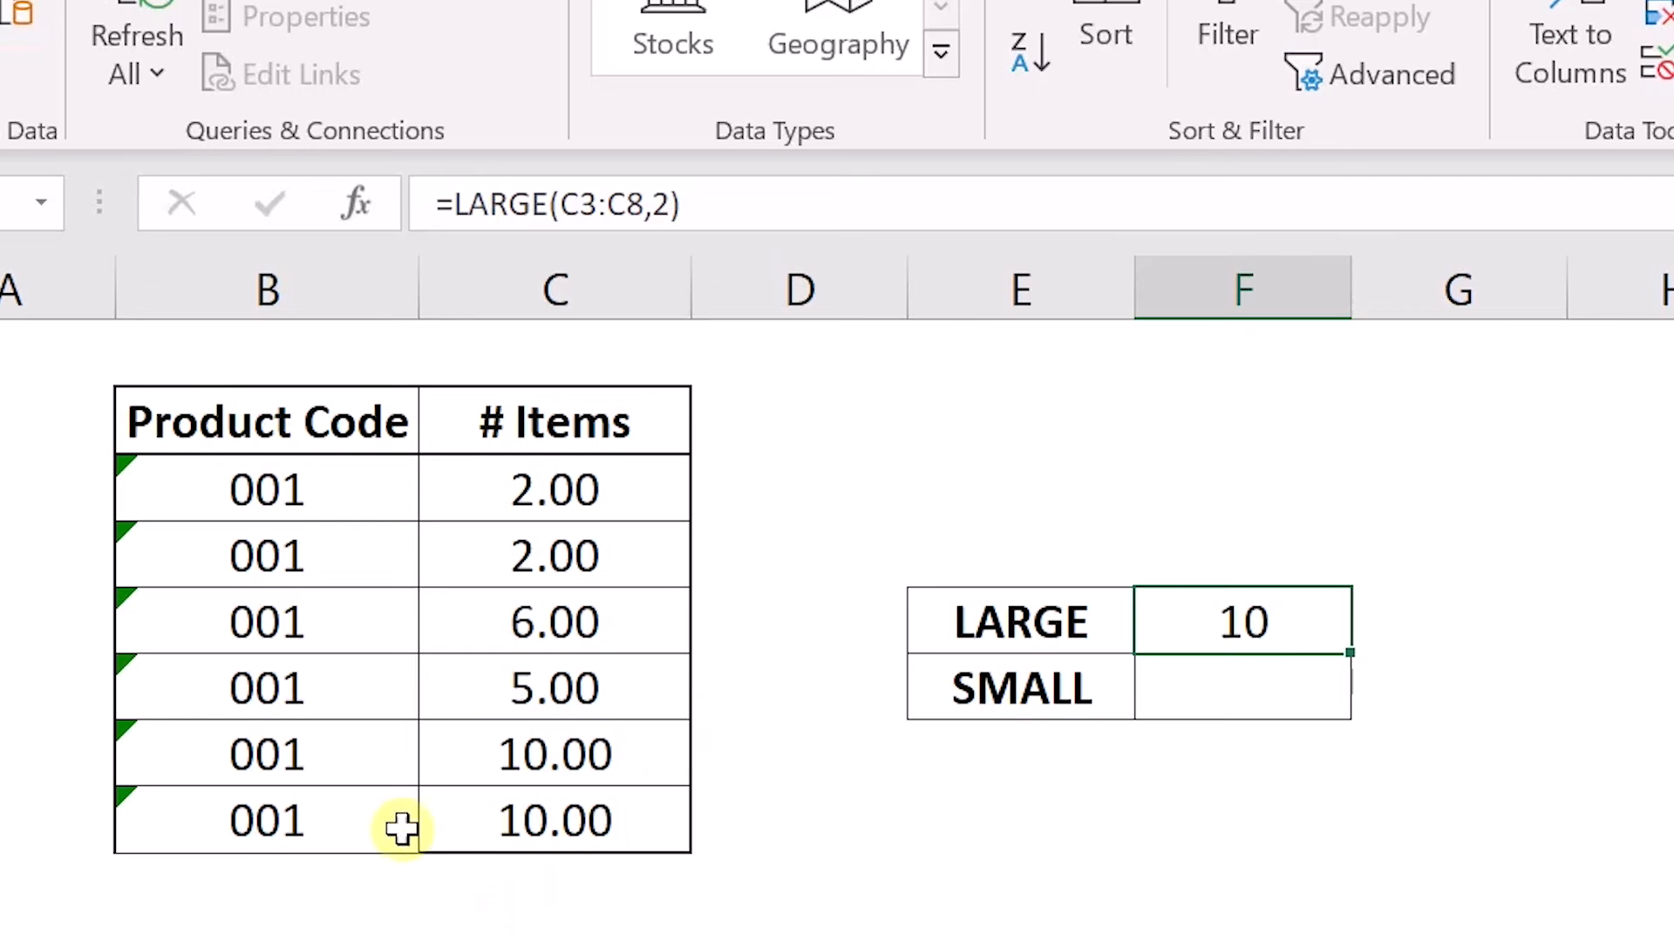
pyautogui.click(347, 763)
pyautogui.moveTo(347, 764); pyautogui.dragTo(553, 755)
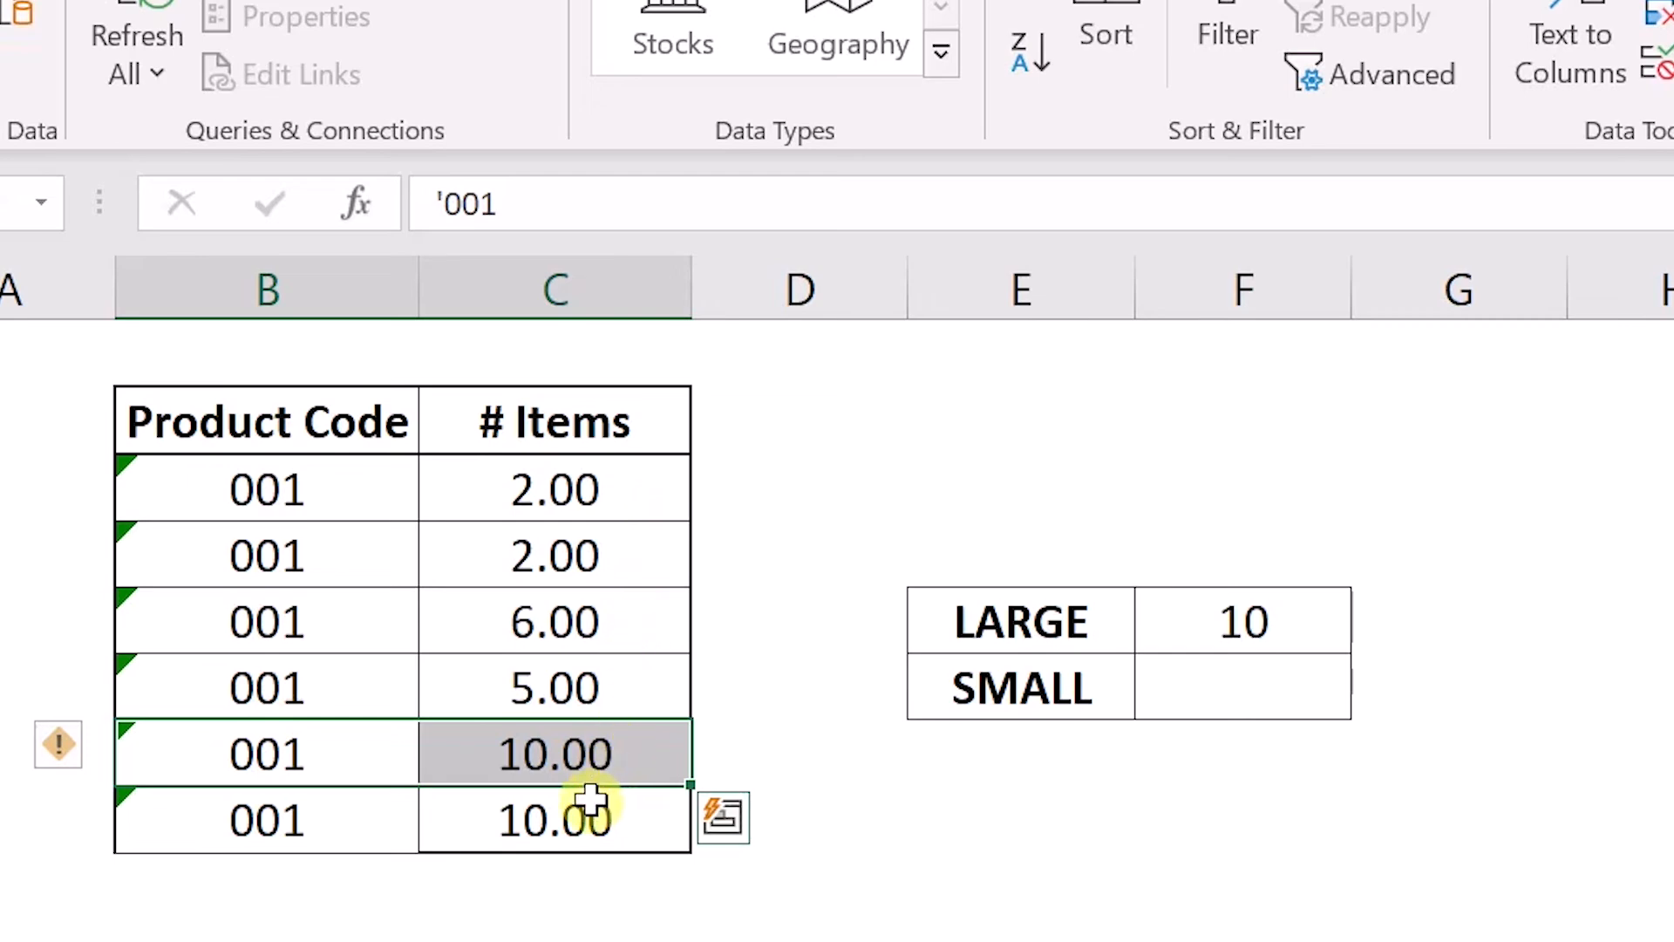
pyautogui.click(760, 741)
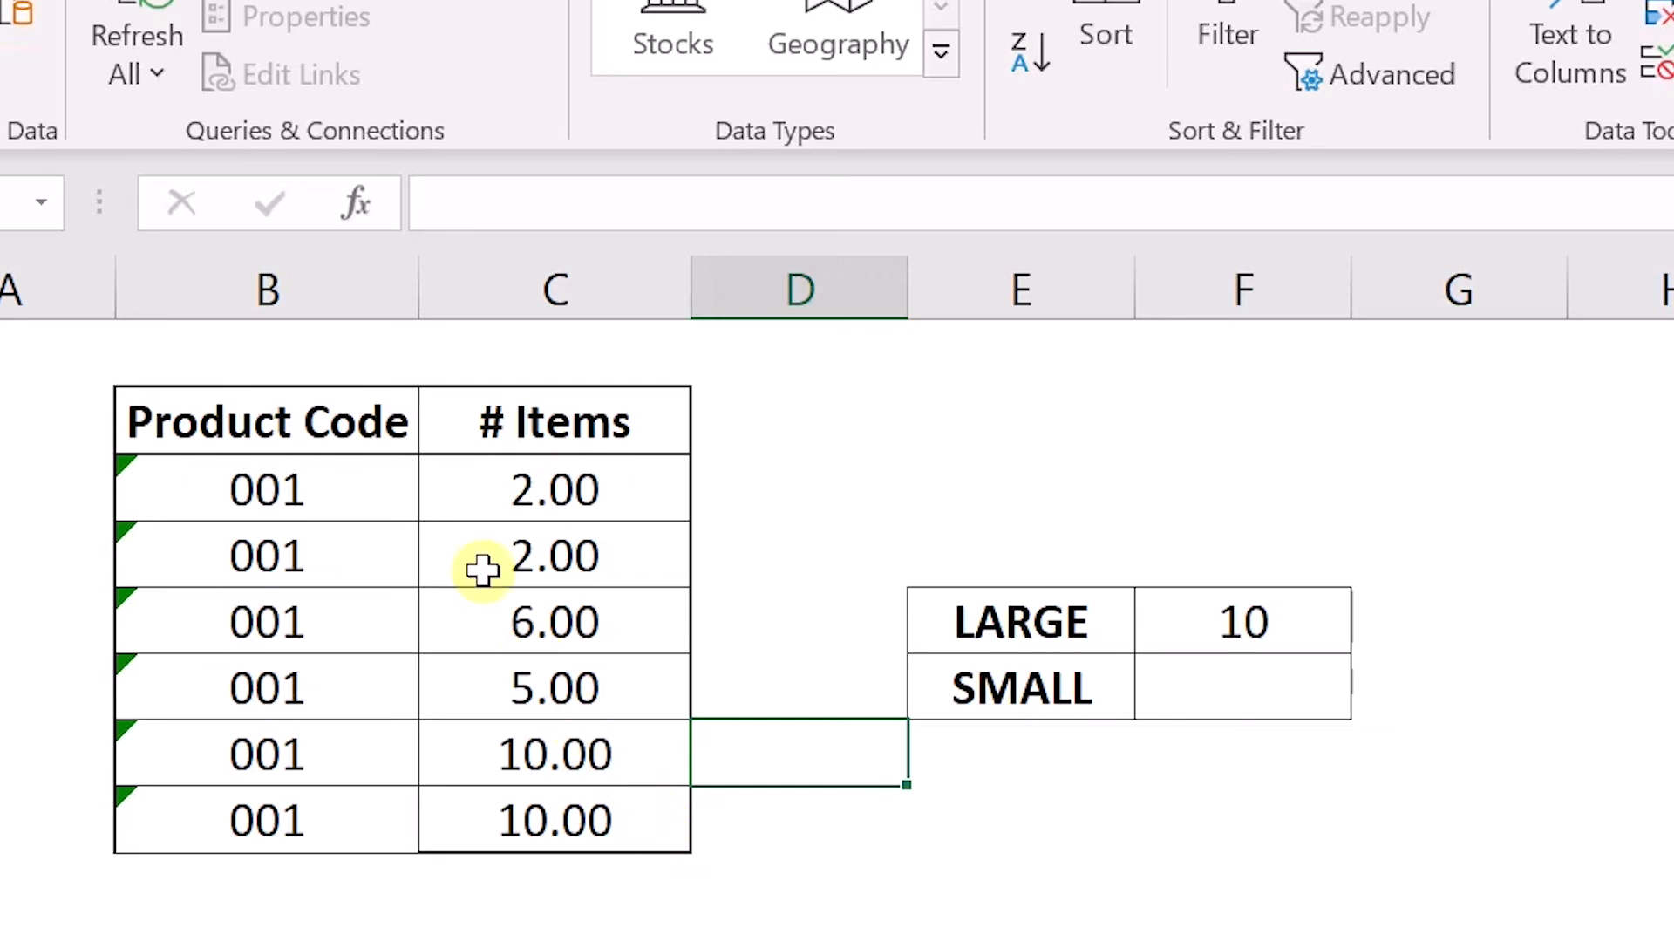
pyautogui.click(46, 362)
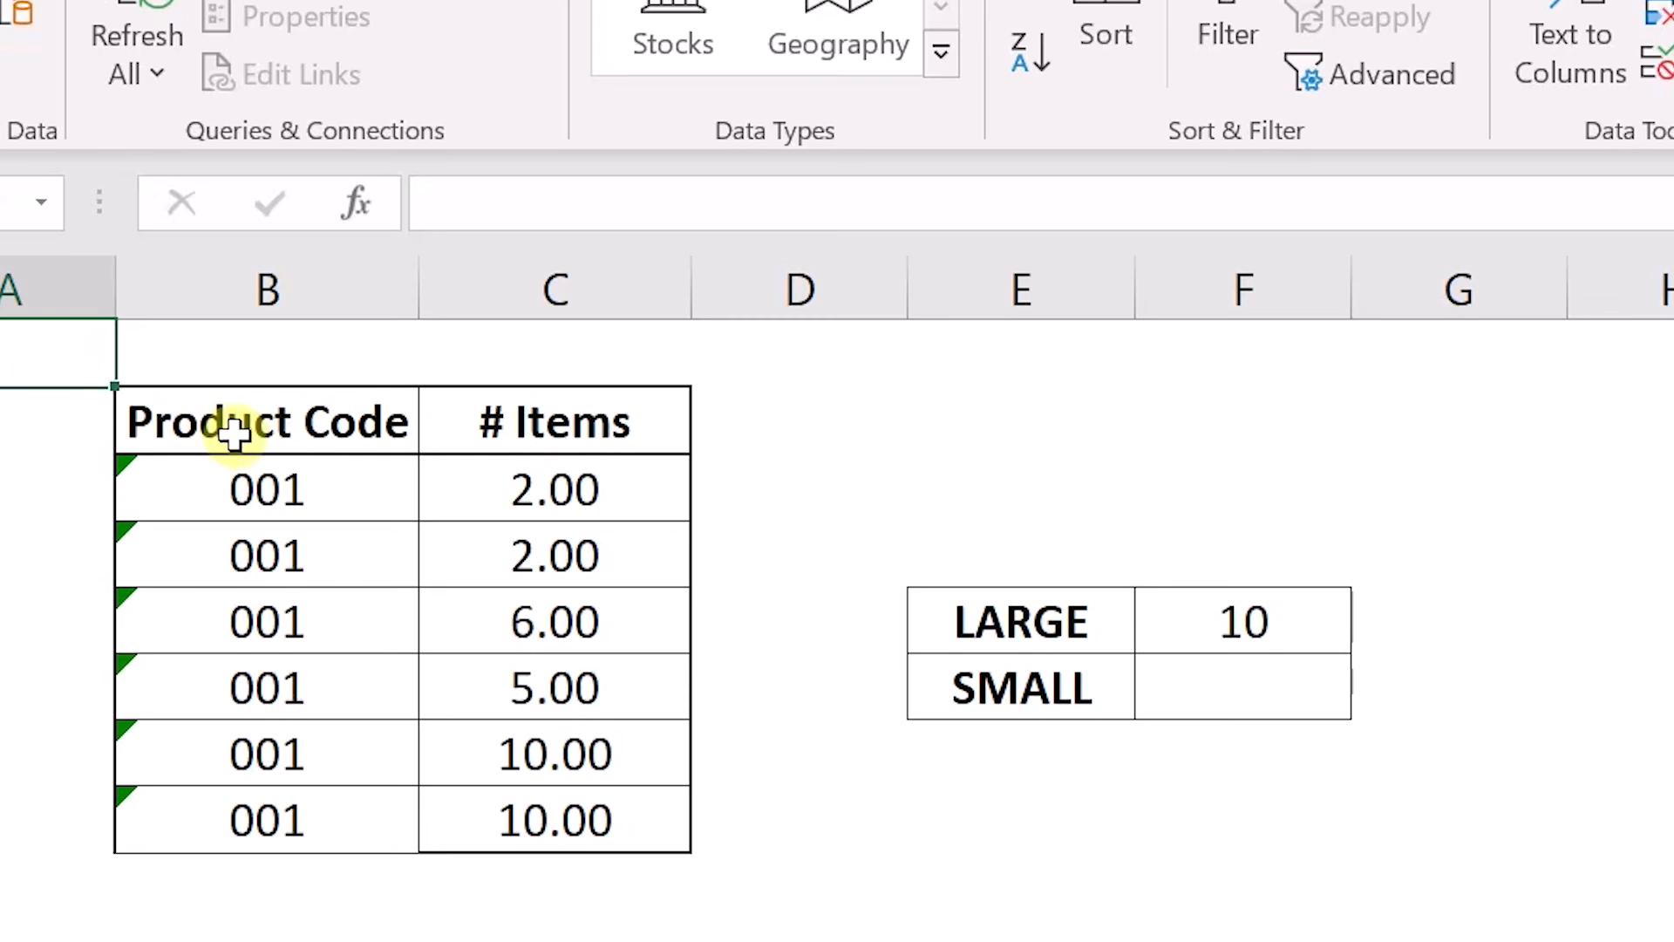
# - Remove duplicate rows from the product table B2:C8, comparing both the Product Code and # Items columns and treating the first row as headers
pyautogui.moveTo(229, 424); pyautogui.dragTo(568, 833)
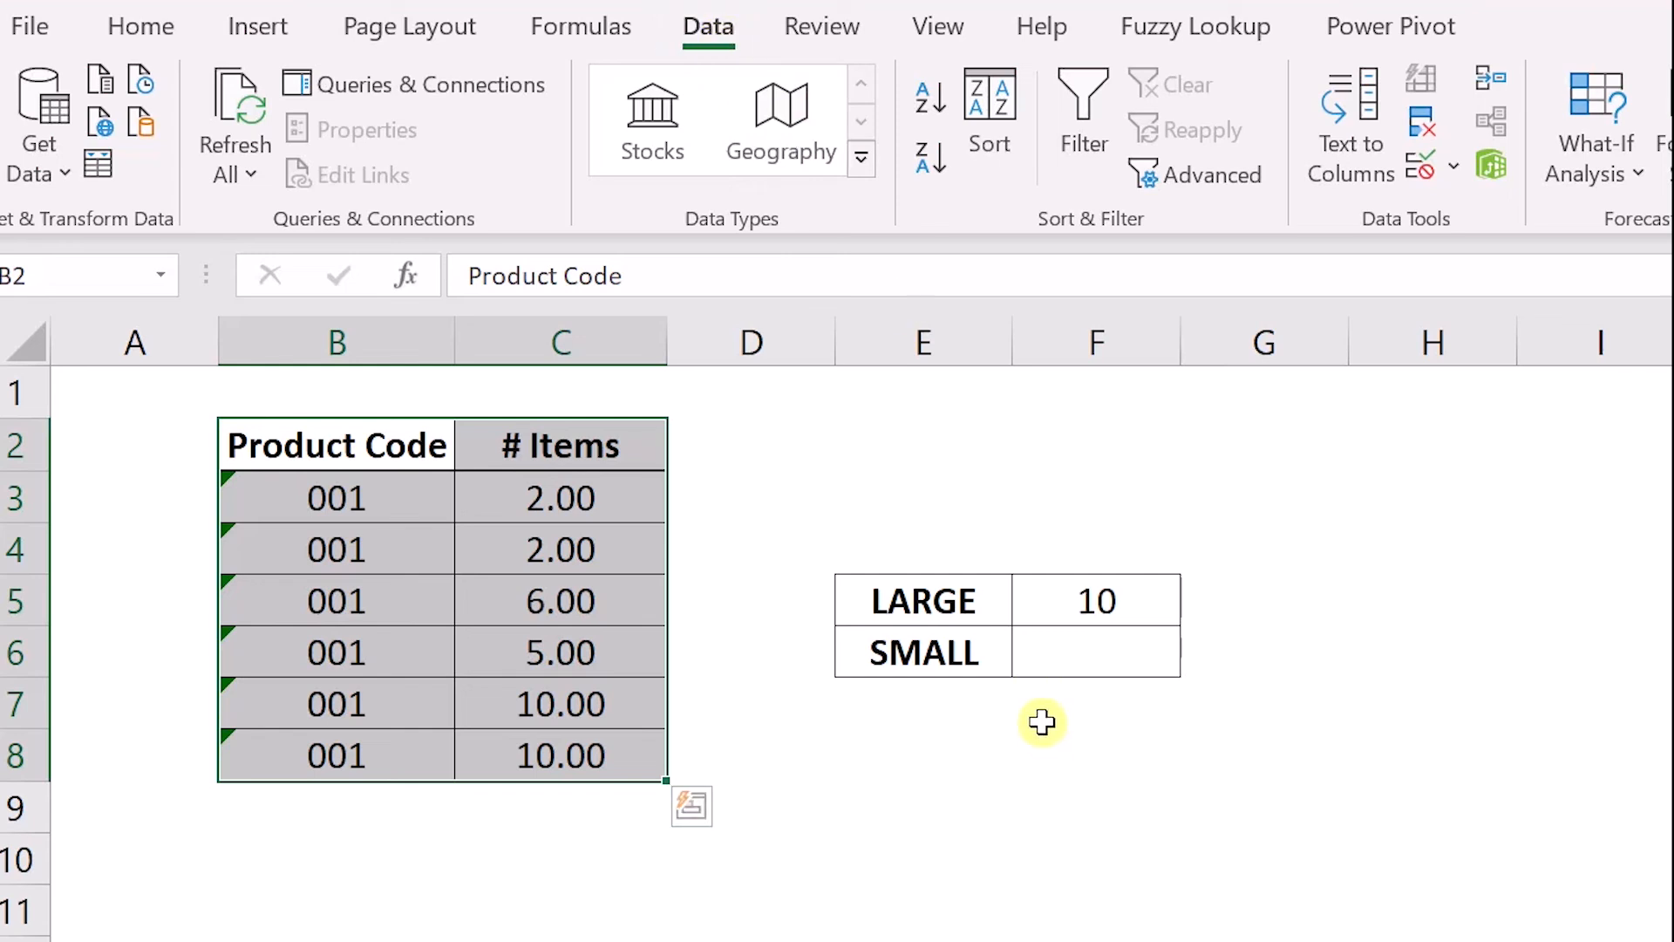
pyautogui.press('alt')
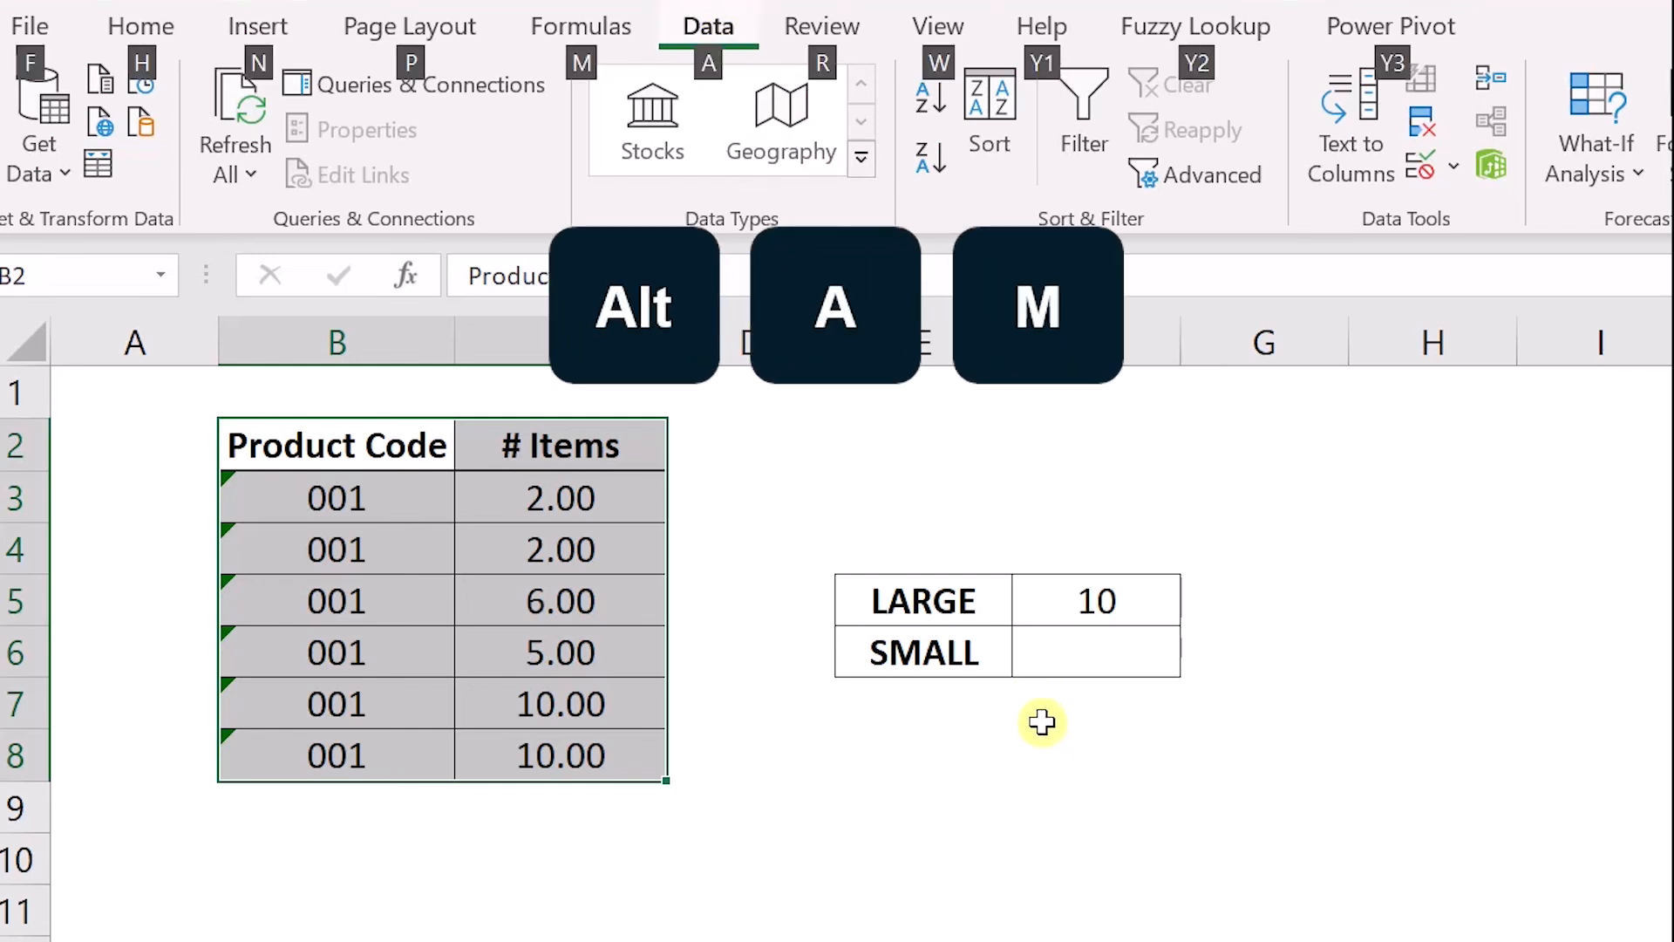
pyautogui.press('a')
pyautogui.press('m')
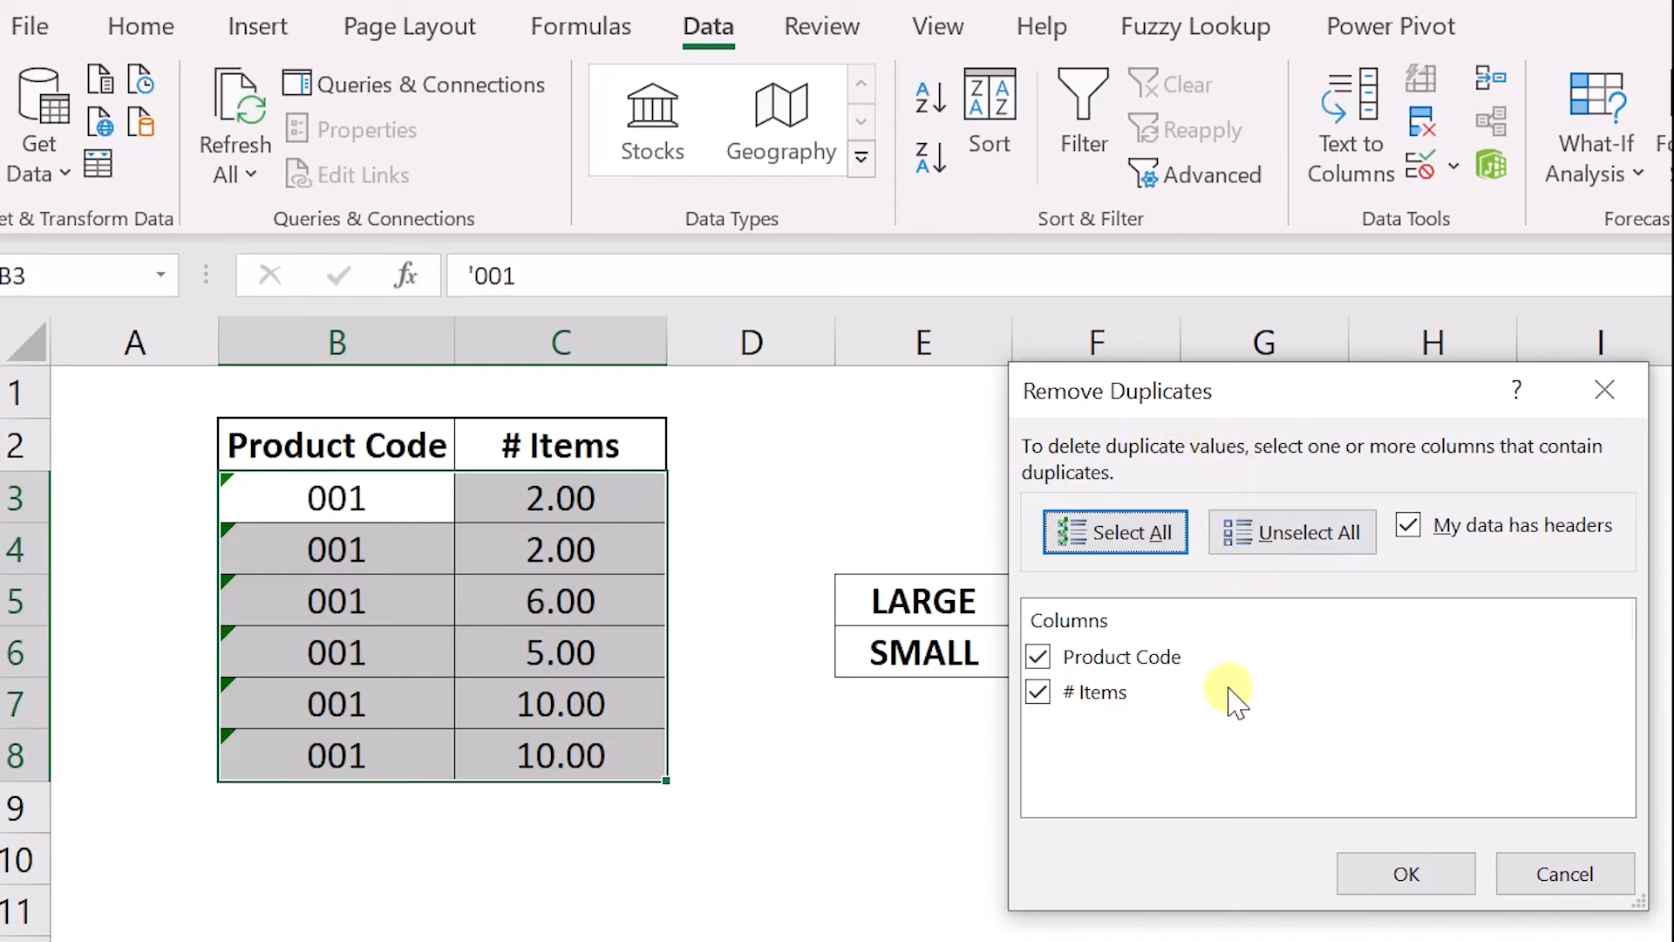
pyautogui.click(1391, 874)
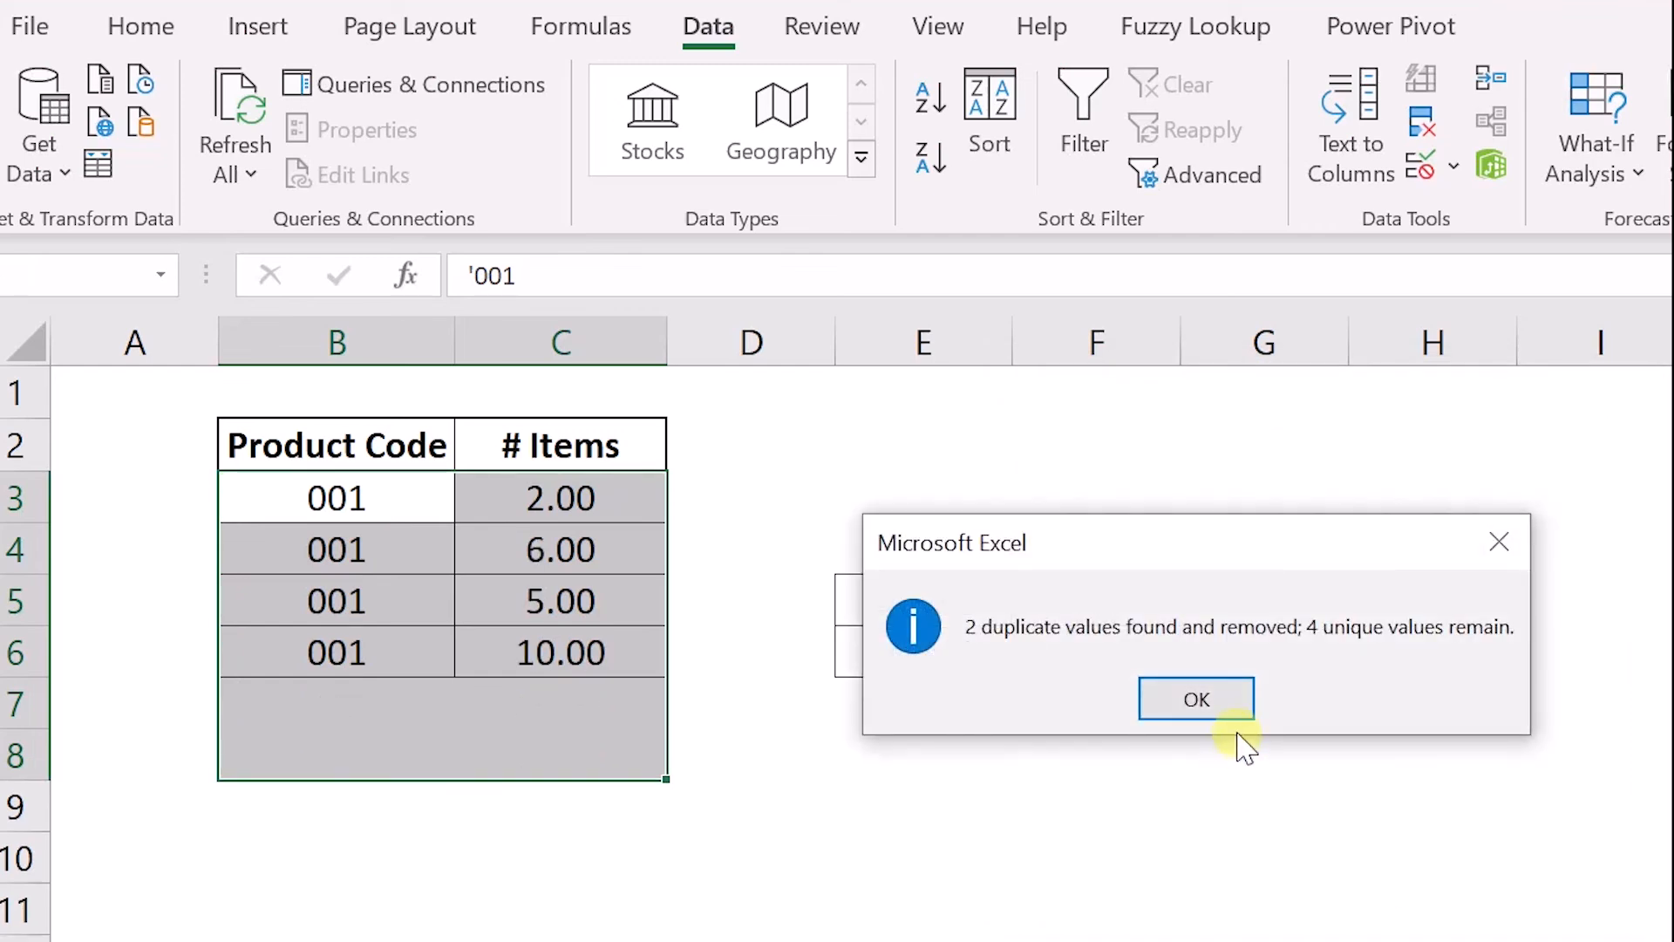
pyautogui.click(1244, 701)
pyautogui.click(773, 538)
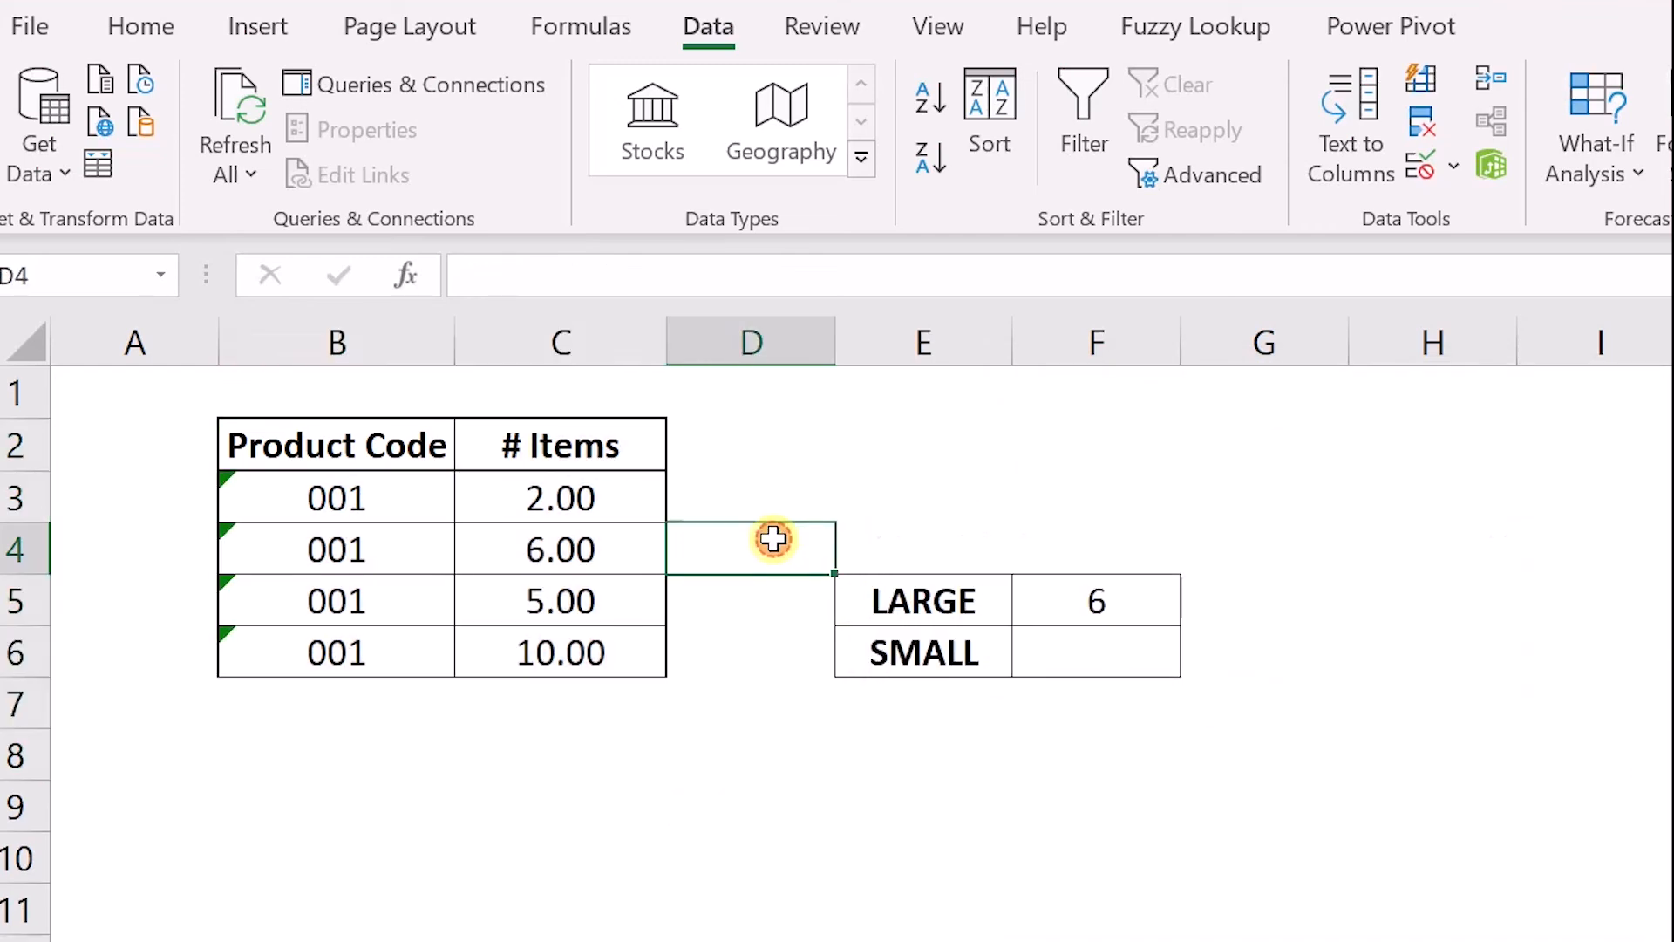
pyautogui.click(710, 486)
pyautogui.moveTo(710, 516); pyautogui.dragTo(710, 654)
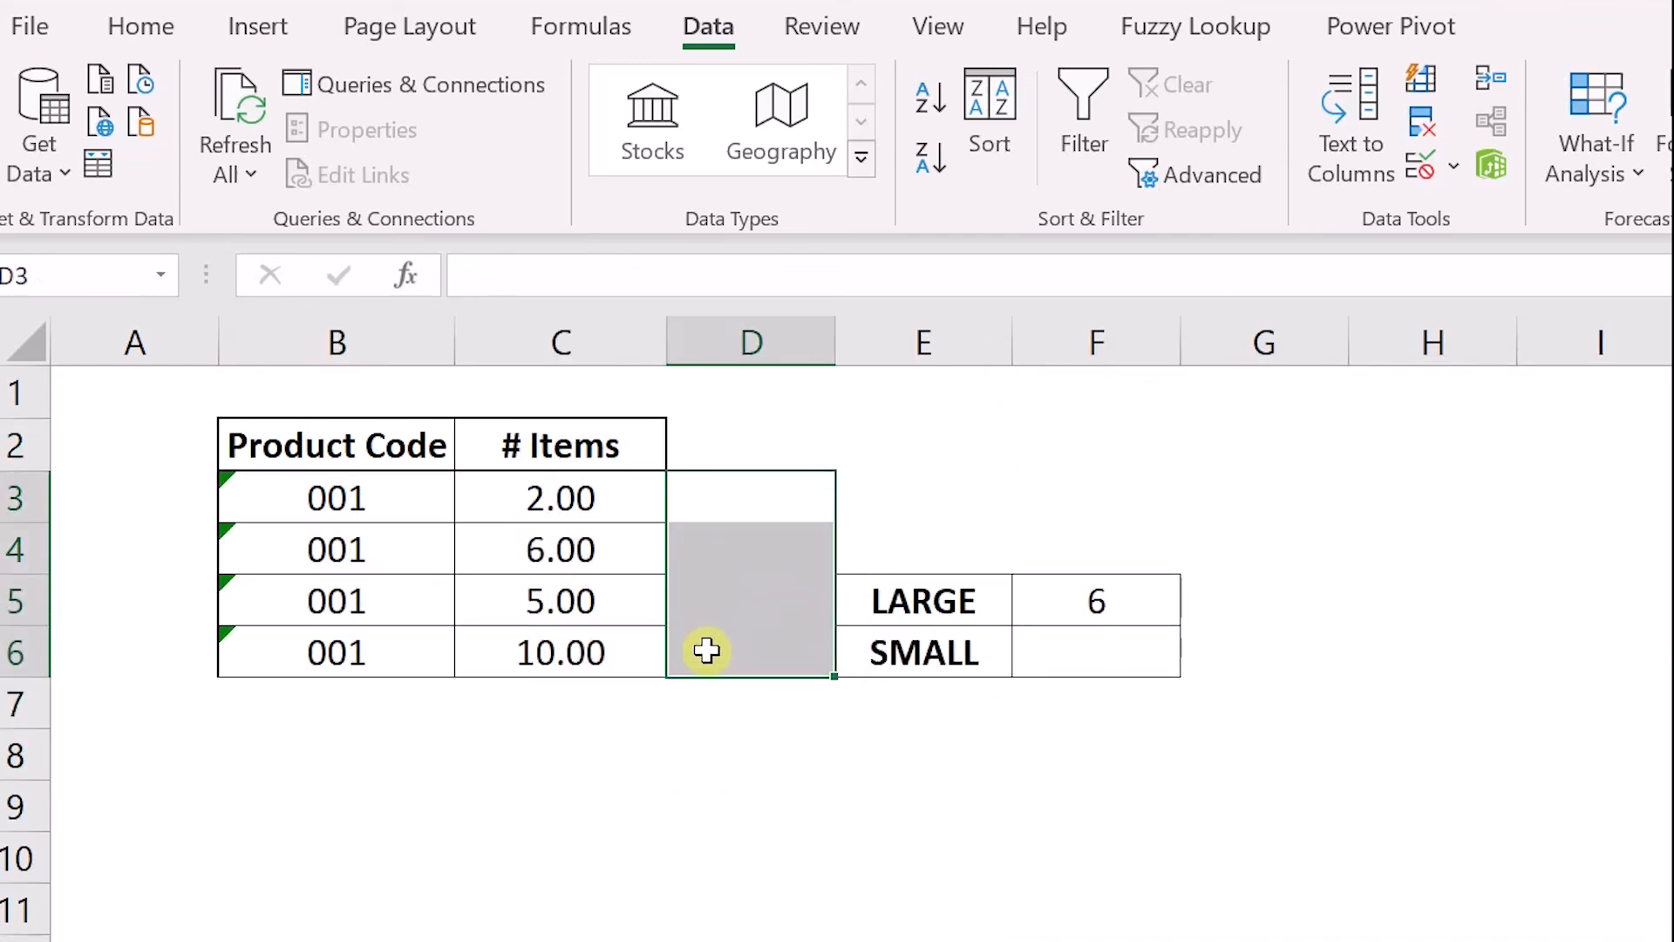
pyautogui.click(697, 548)
pyautogui.click(1054, 616)
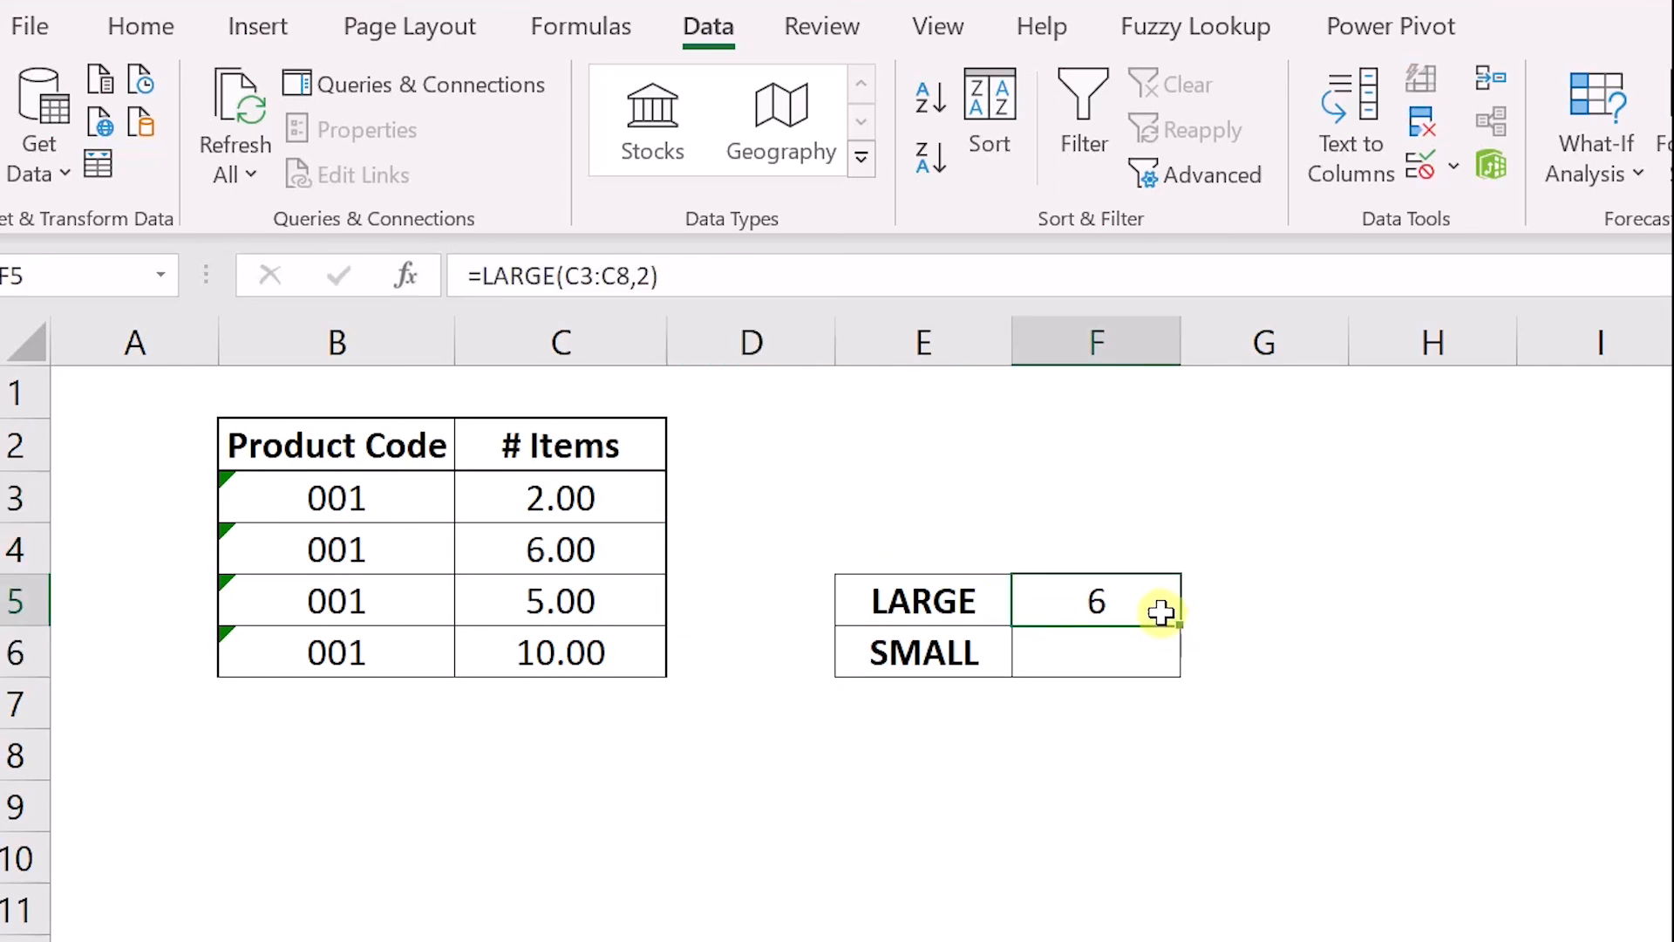
# - Enter =SMALL(C3:C6,2) in the cell beside the SMALL label to return the second-smallest # Items value
pyautogui.click(1137, 648)
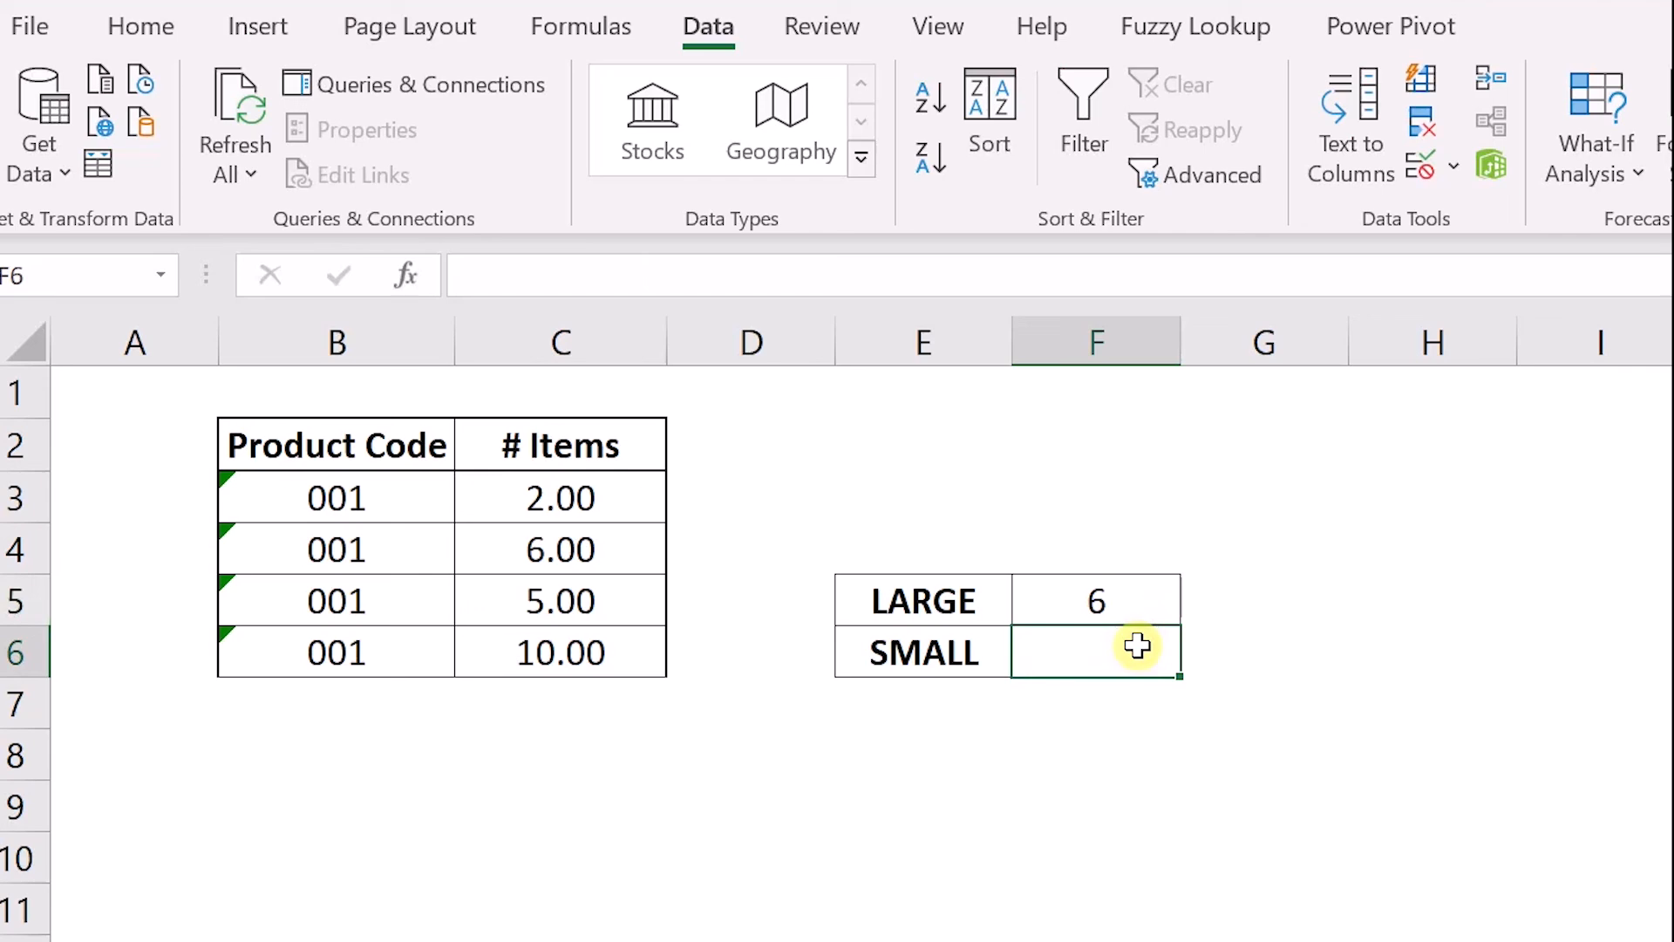
pyautogui.write('=su')
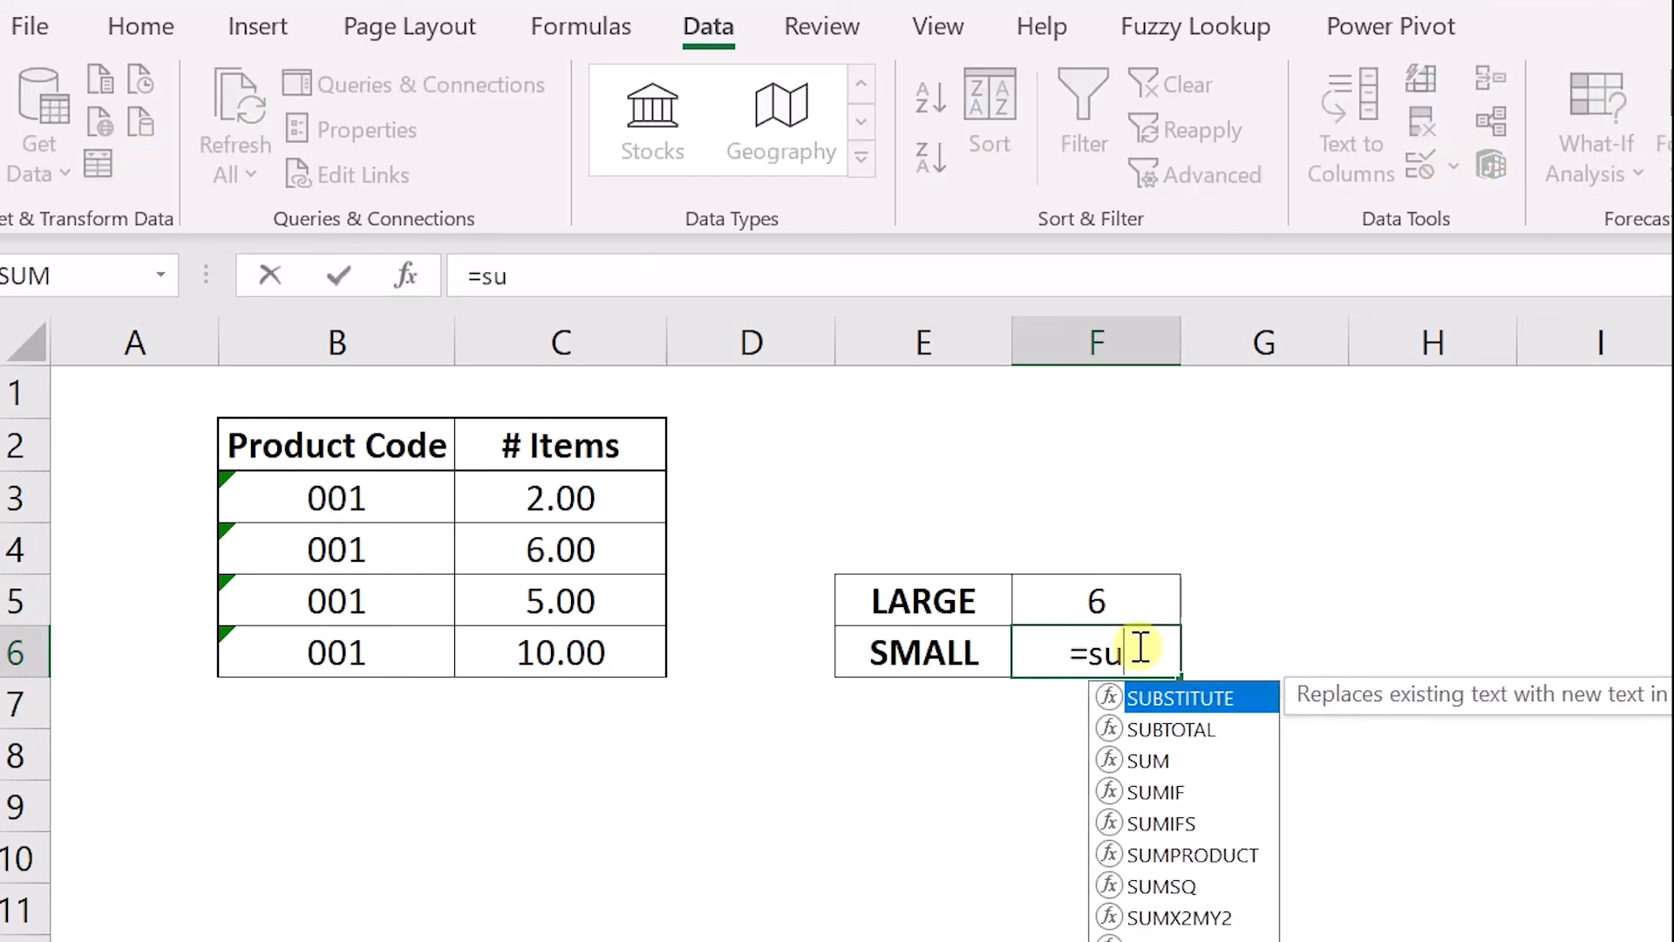
pyautogui.press('BackSpace')
pyautogui.write('mal')
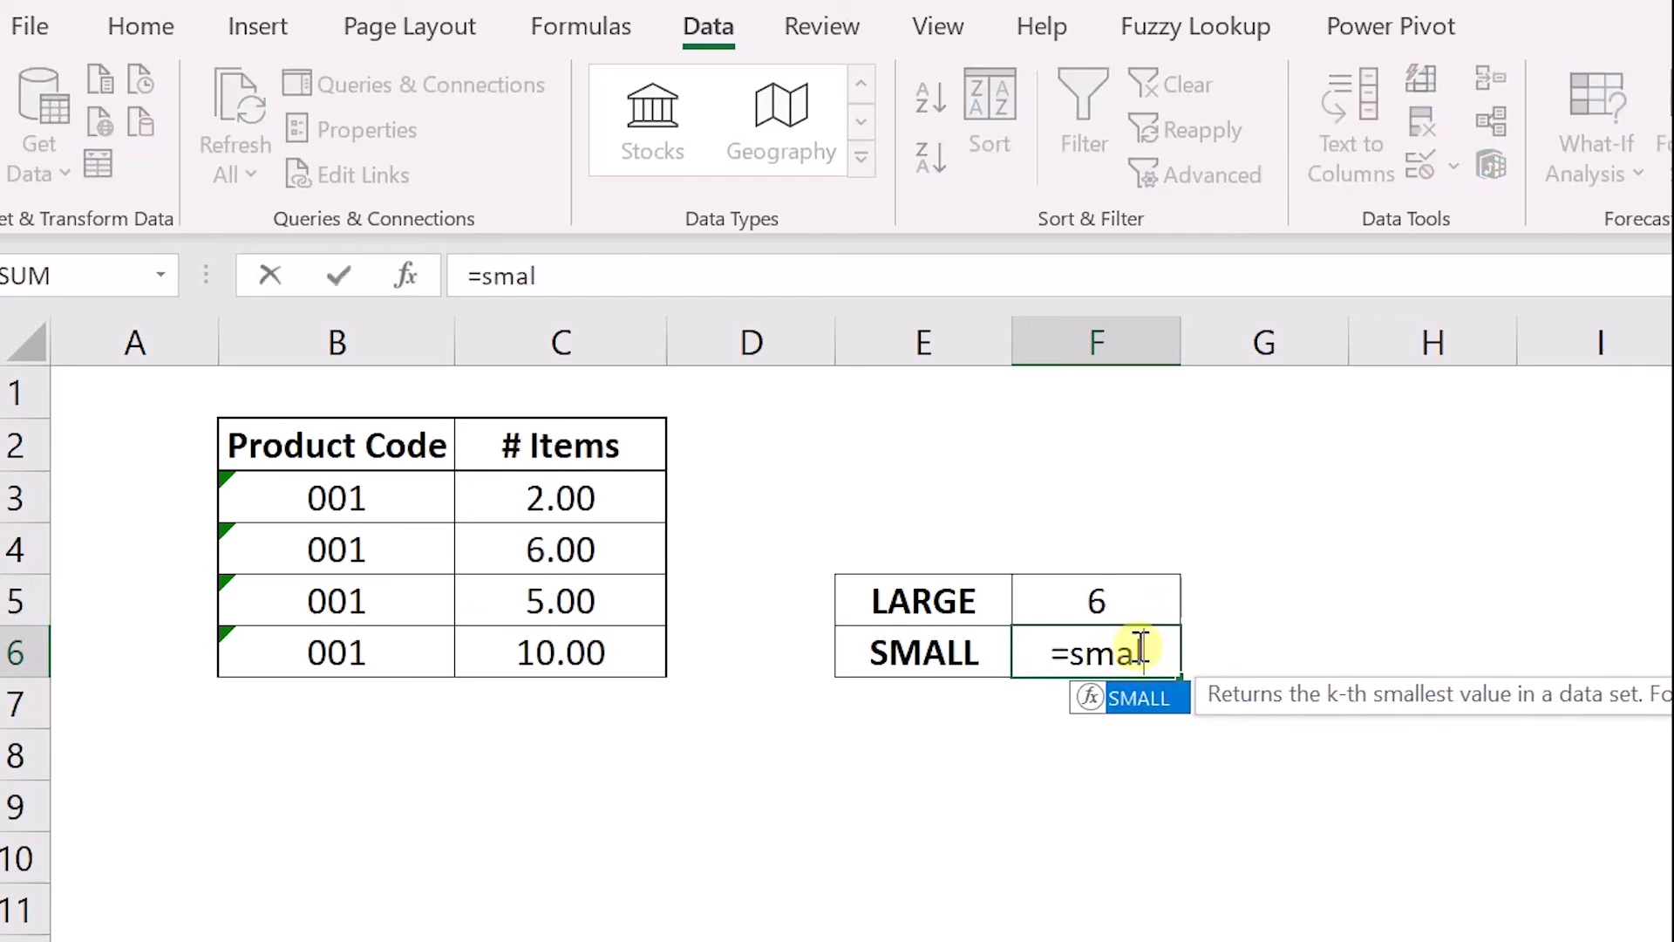
pyautogui.press('Tab')
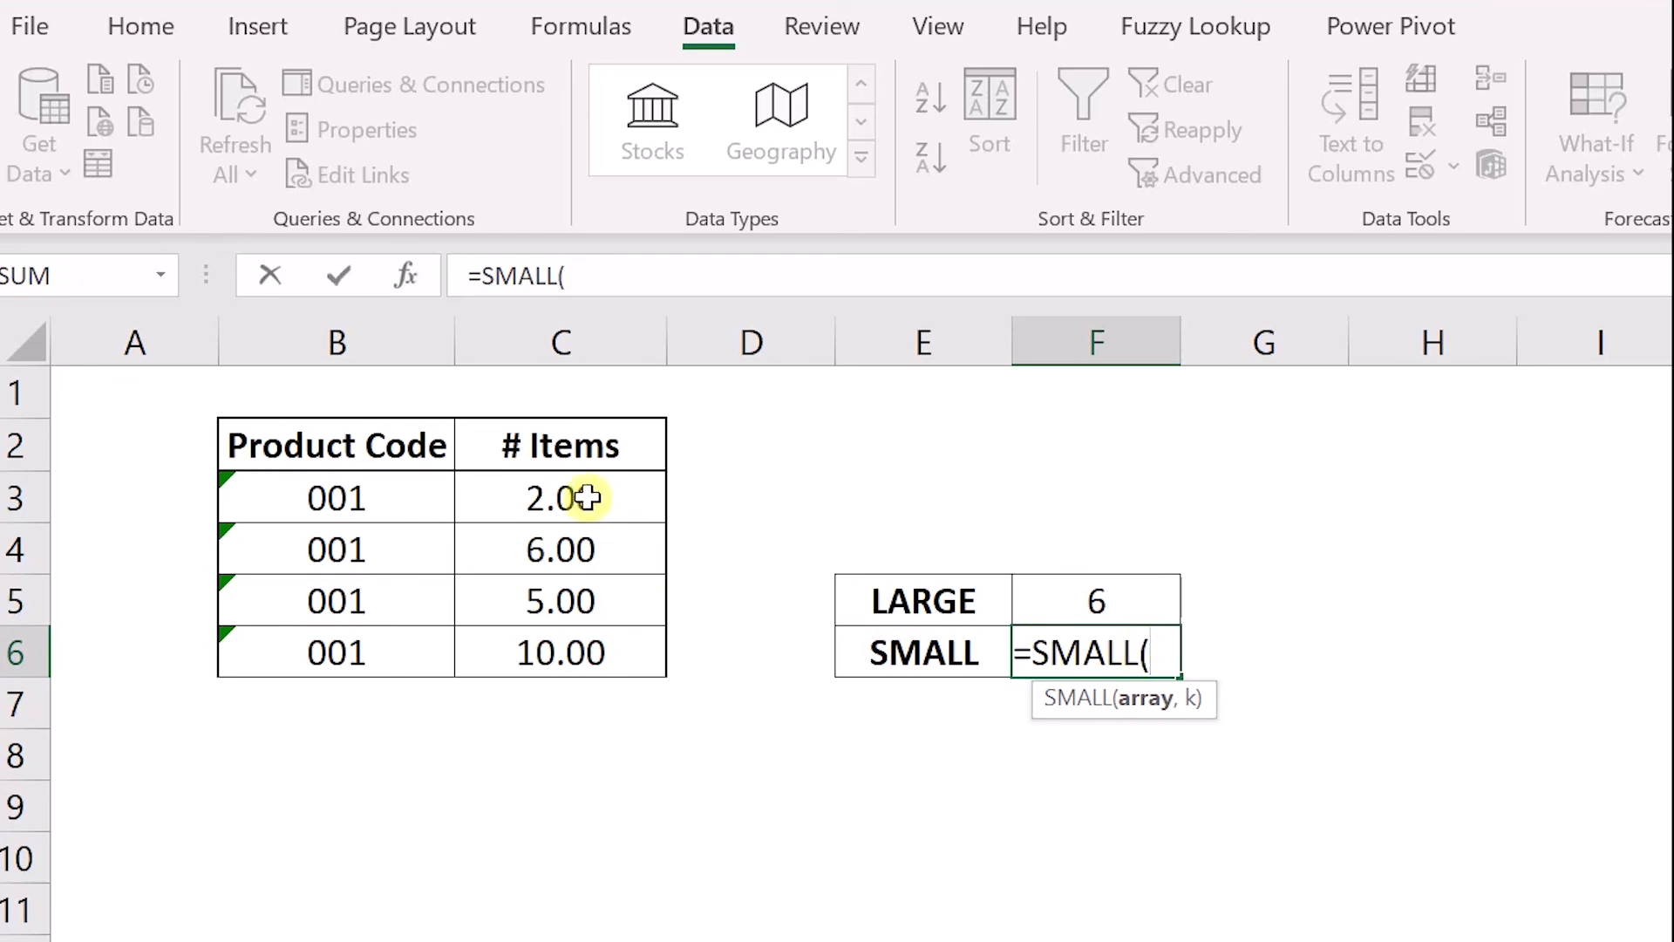
pyautogui.moveTo(579, 496); pyautogui.dragTo(586, 653)
pyautogui.write(',')
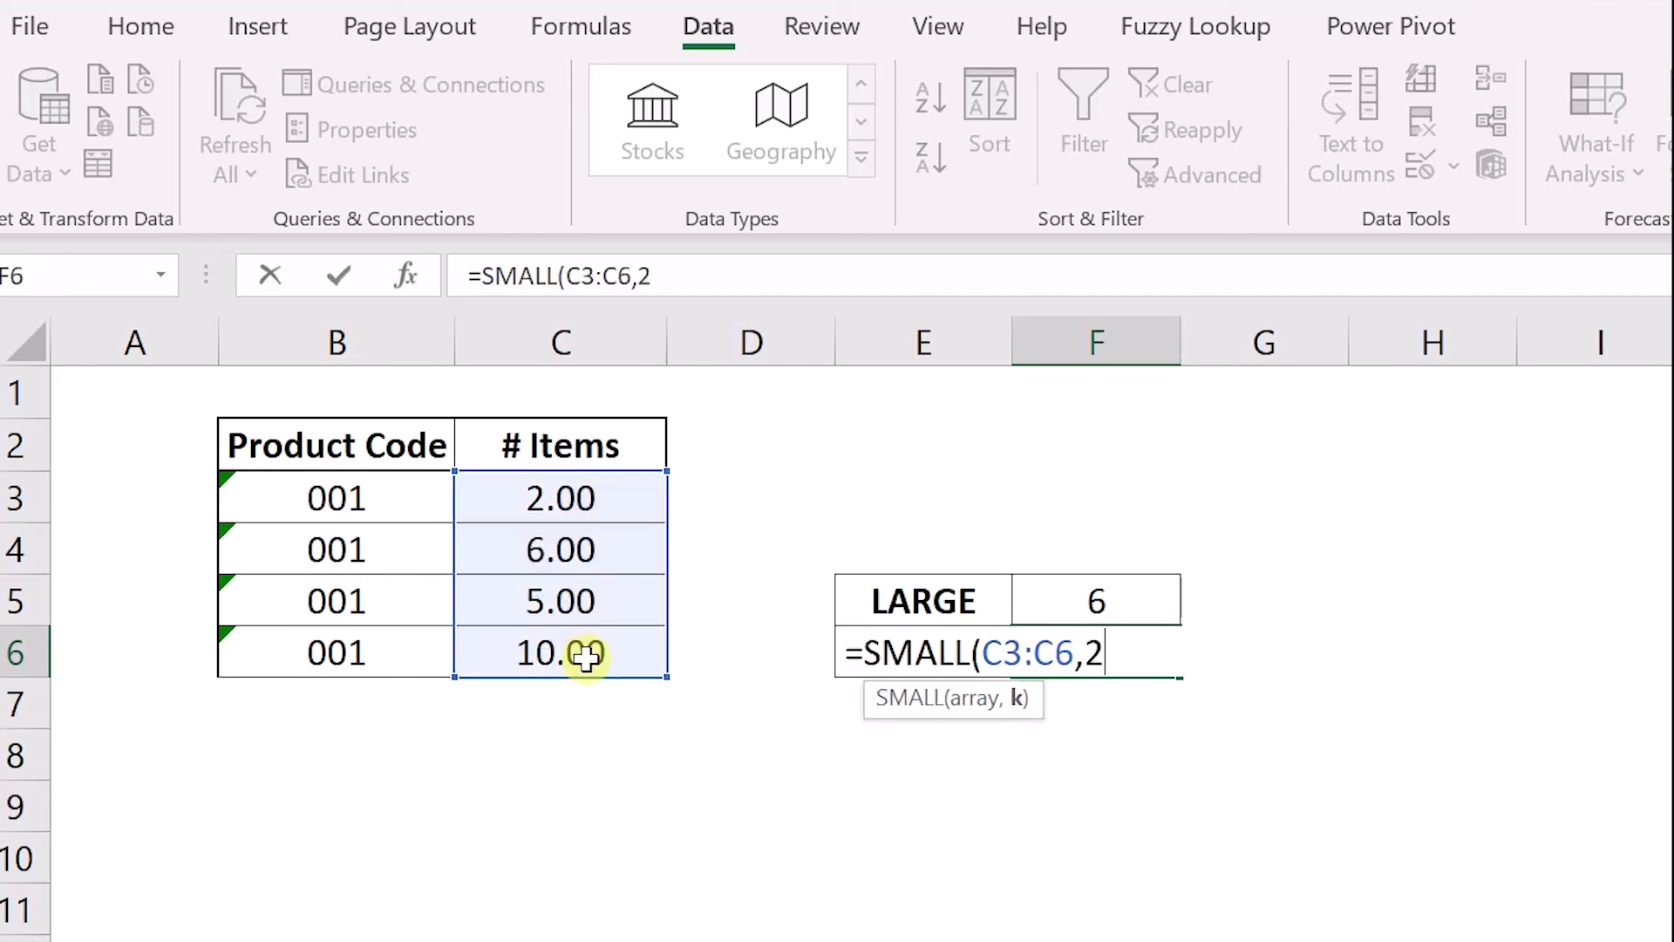
pyautogui.write('2')
pyautogui.press('Return')
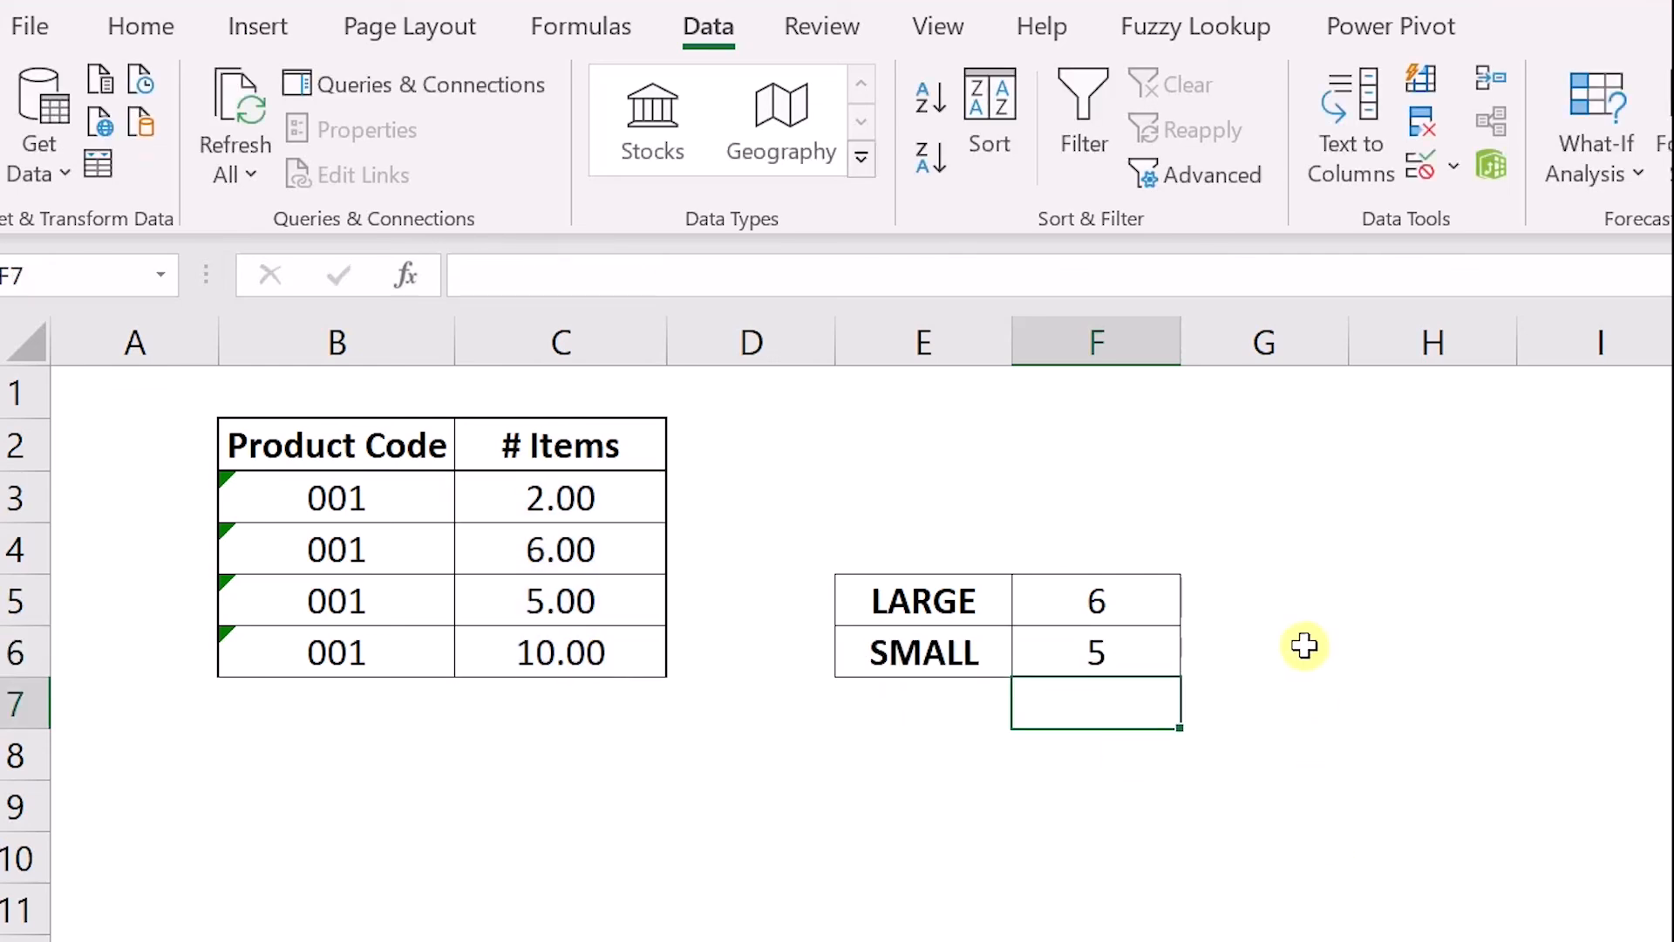